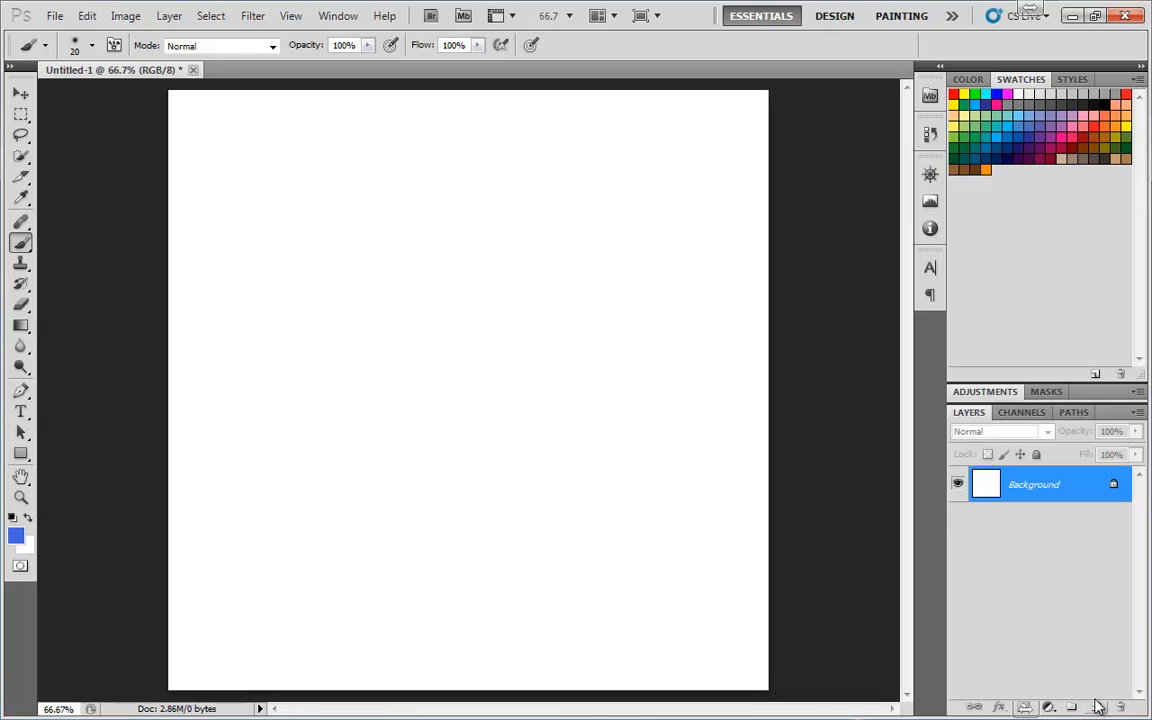
Add a new layer and paint a blue stick figure's head, body and two legs with feet
{"action": "left_click", "coordinate": [1097, 708]}
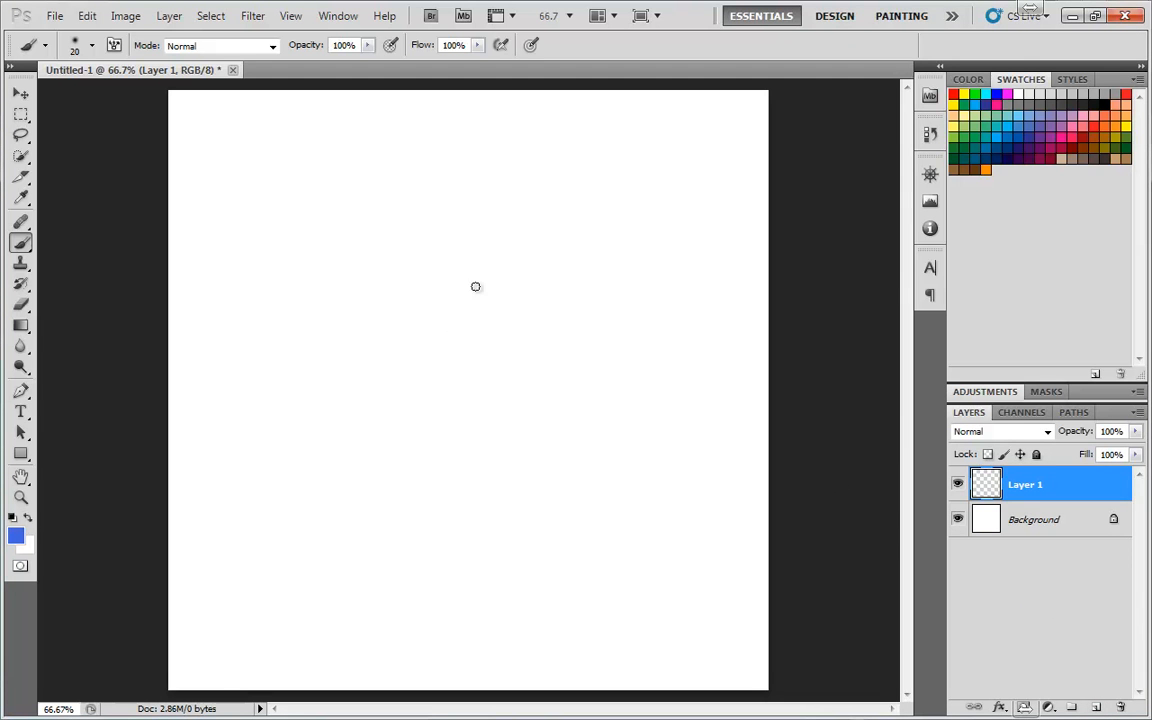
{"action": "mouse_move", "coordinate": [452, 244]}
{"action": "left_mouse_down"}
{"action": "mouse_move", "coordinate": [475, 310]}
{"action": "mouse_move", "coordinate": [479, 280]}
{"action": "left_mouse_up"}
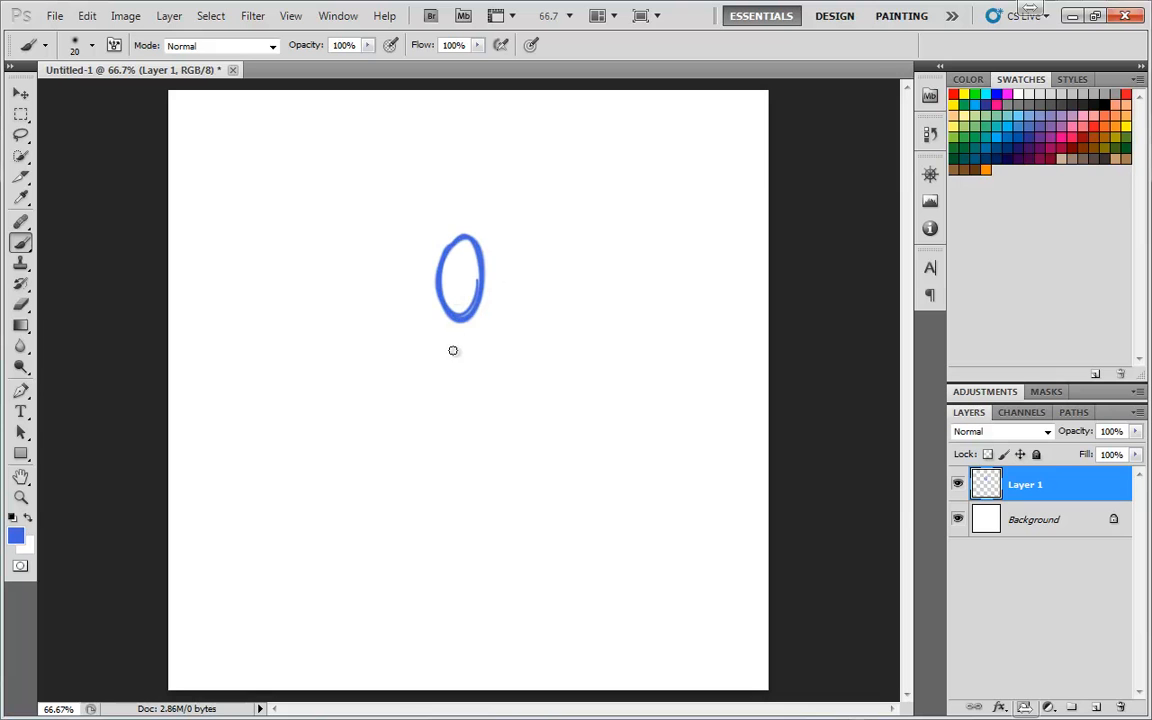
{"action": "left_click_drag", "start_coordinate": [457, 322], "coordinate": [462, 449]}
{"action": "mouse_move", "coordinate": [459, 397]}
{"action": "left_mouse_down"}
{"action": "mouse_move", "coordinate": [464, 451]}
{"action": "mouse_move", "coordinate": [435, 540]}
{"action": "left_mouse_up"}
{"action": "mouse_move", "coordinate": [454, 457]}
{"action": "left_mouse_down"}
{"action": "mouse_move", "coordinate": [438, 610]}
{"action": "mouse_move", "coordinate": [461, 442]}
{"action": "mouse_move", "coordinate": [488, 495]}
{"action": "mouse_move", "coordinate": [509, 615]}
{"action": "mouse_move", "coordinate": [422, 645]}
{"action": "mouse_move", "coordinate": [432, 627]}
{"action": "mouse_move", "coordinate": [413, 657]}
{"action": "mouse_move", "coordinate": [446, 657]}
{"action": "mouse_move", "coordinate": [440, 614]}
{"action": "mouse_move", "coordinate": [506, 623]}
{"action": "mouse_move", "coordinate": [498, 656]}
{"action": "mouse_move", "coordinate": [532, 656]}
{"action": "mouse_move", "coordinate": [516, 618]}
{"action": "left_mouse_up"}
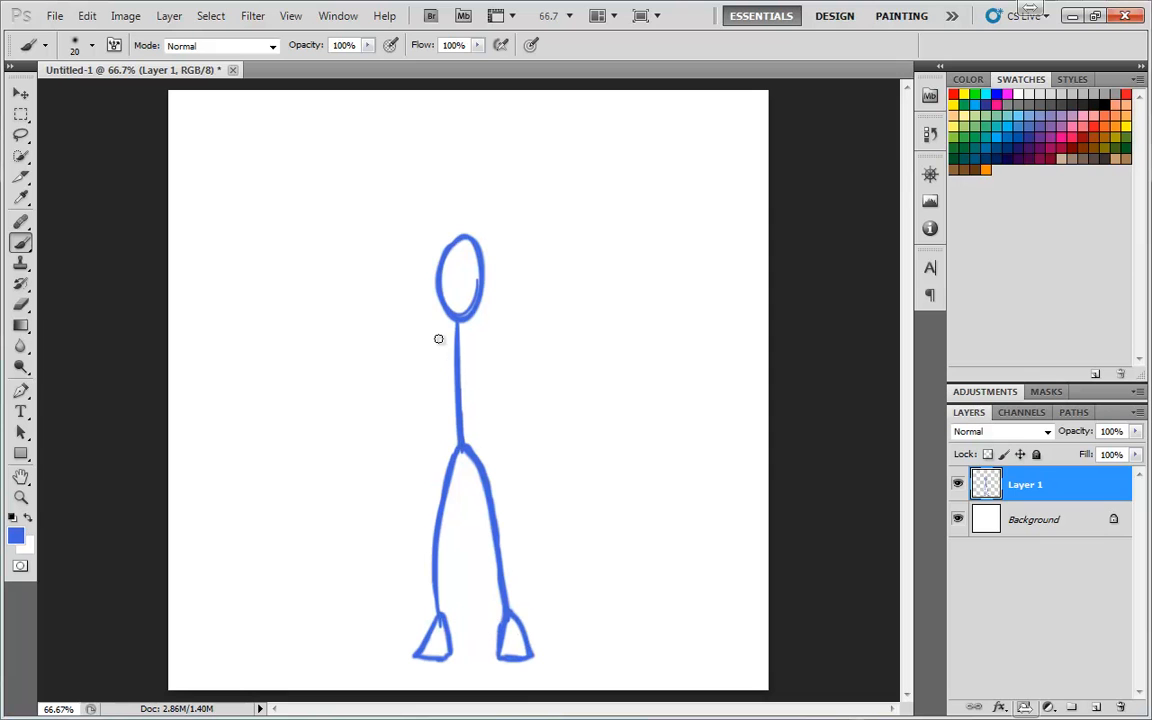
Paint the stick figure's two arms with round hands
{"action": "mouse_move", "coordinate": [449, 336]}
{"action": "left_mouse_down"}
{"action": "mouse_move", "coordinate": [386, 412]}
{"action": "mouse_move", "coordinate": [393, 401]}
{"action": "mouse_move", "coordinate": [376, 484]}
{"action": "left_mouse_up"}
{"action": "mouse_move", "coordinate": [387, 403]}
{"action": "left_mouse_down"}
{"action": "mouse_move", "coordinate": [377, 483]}
{"action": "mouse_move", "coordinate": [394, 478]}
{"action": "mouse_move", "coordinate": [390, 462]}
{"action": "left_mouse_up"}
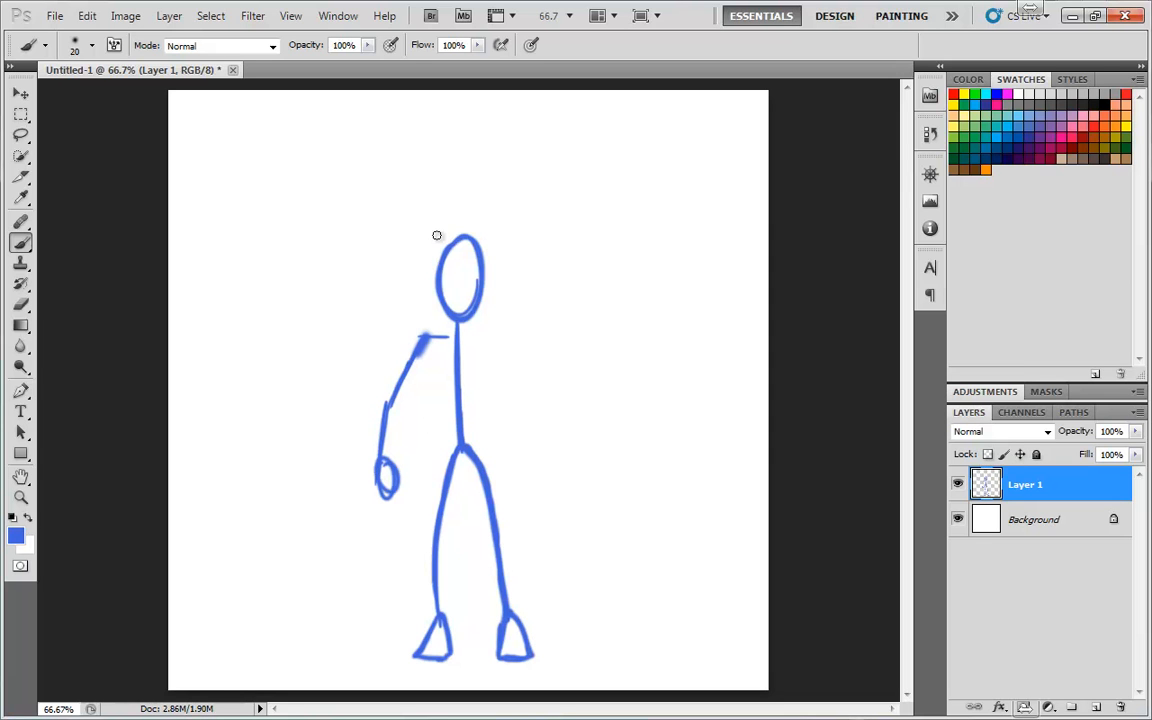
{"action": "mouse_move", "coordinate": [426, 340]}
{"action": "left_mouse_down"}
{"action": "mouse_move", "coordinate": [419, 347]}
{"action": "mouse_move", "coordinate": [431, 329]}
{"action": "mouse_move", "coordinate": [425, 338]}
{"action": "mouse_move", "coordinate": [496, 342]}
{"action": "mouse_move", "coordinate": [542, 487]}
{"action": "mouse_move", "coordinate": [527, 485]}
{"action": "mouse_move", "coordinate": [545, 480]}
{"action": "left_mouse_up"}
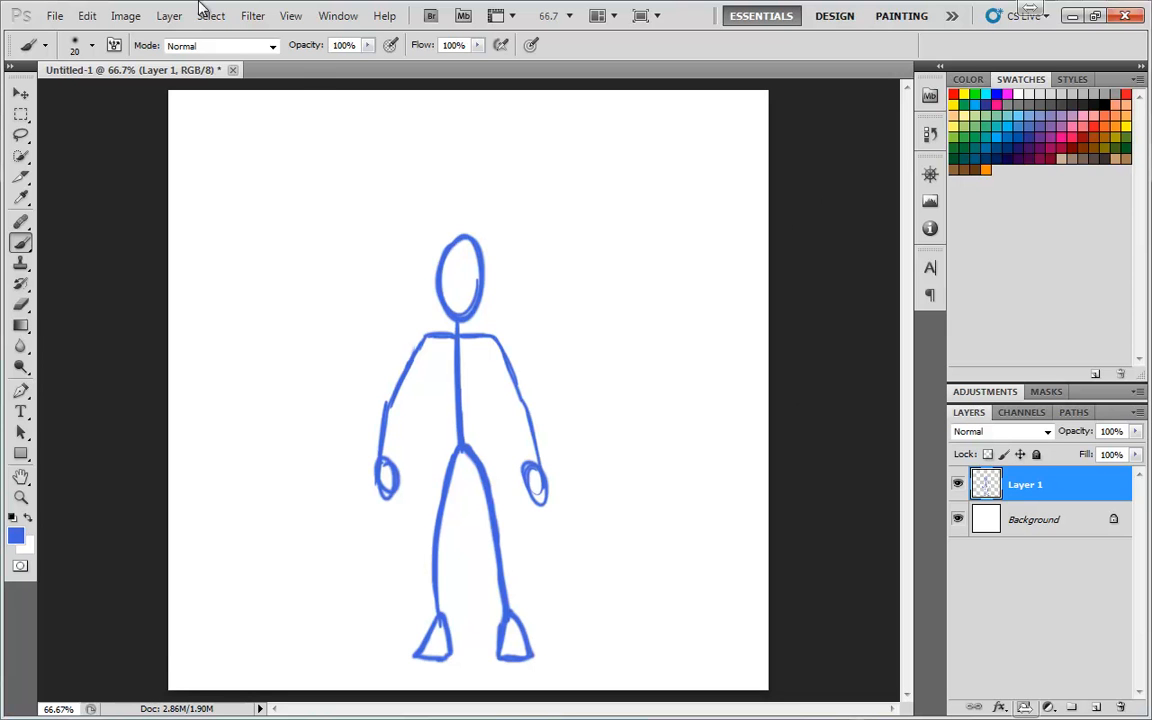
Start Puppet Warp on the stick figure layer and turn on the mesh display
{"action": "left_click", "coordinate": [88, 17]}
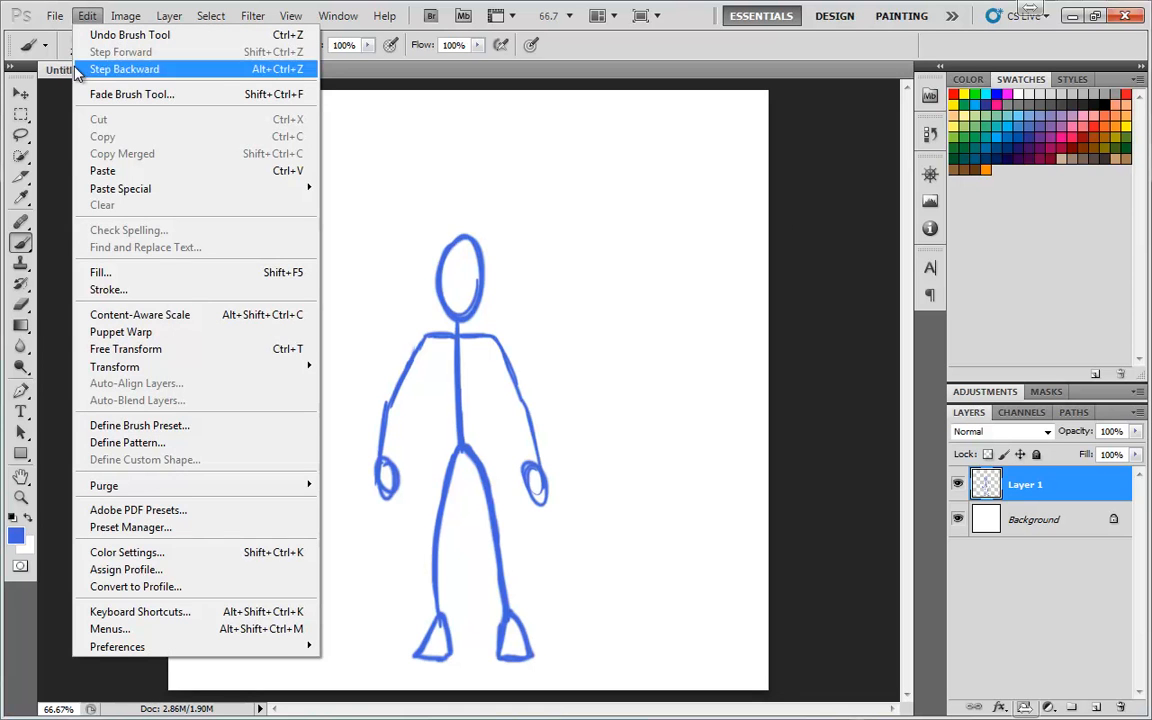
{"action": "left_click", "coordinate": [113, 334]}
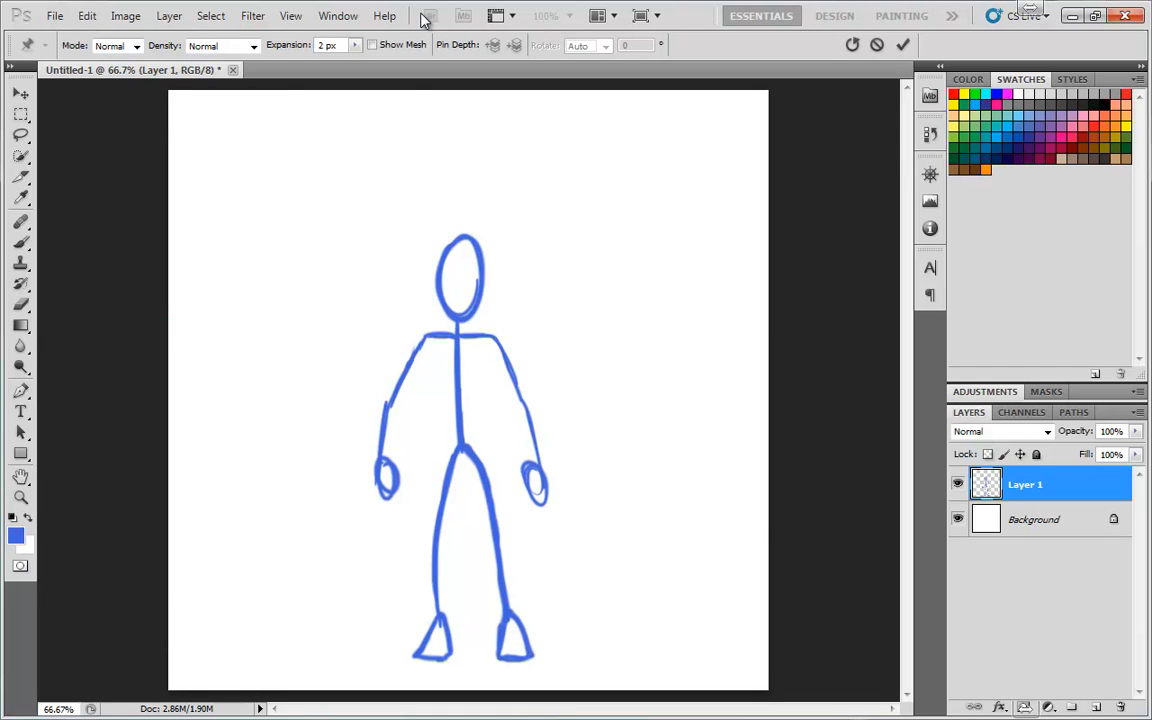
{"action": "left_click", "coordinate": [372, 45]}
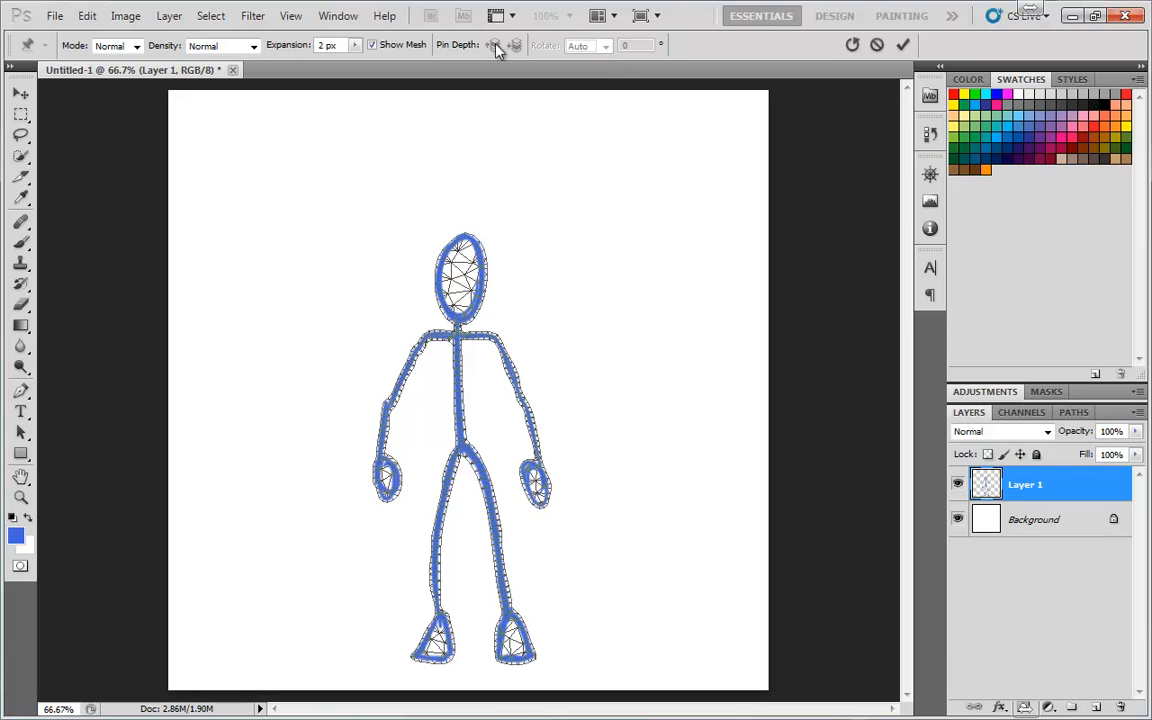
Set the Puppet Warp mesh expansion to 12 px
{"action": "left_click", "coordinate": [137, 47]}
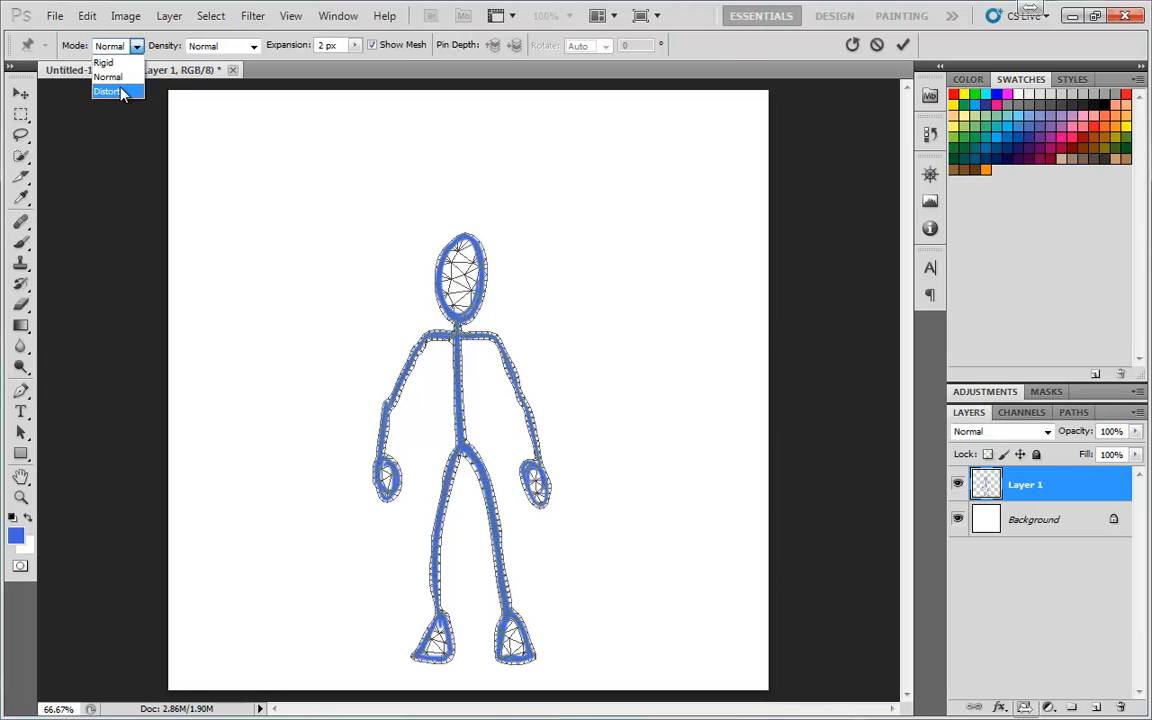
{"action": "left_click", "coordinate": [212, 46]}
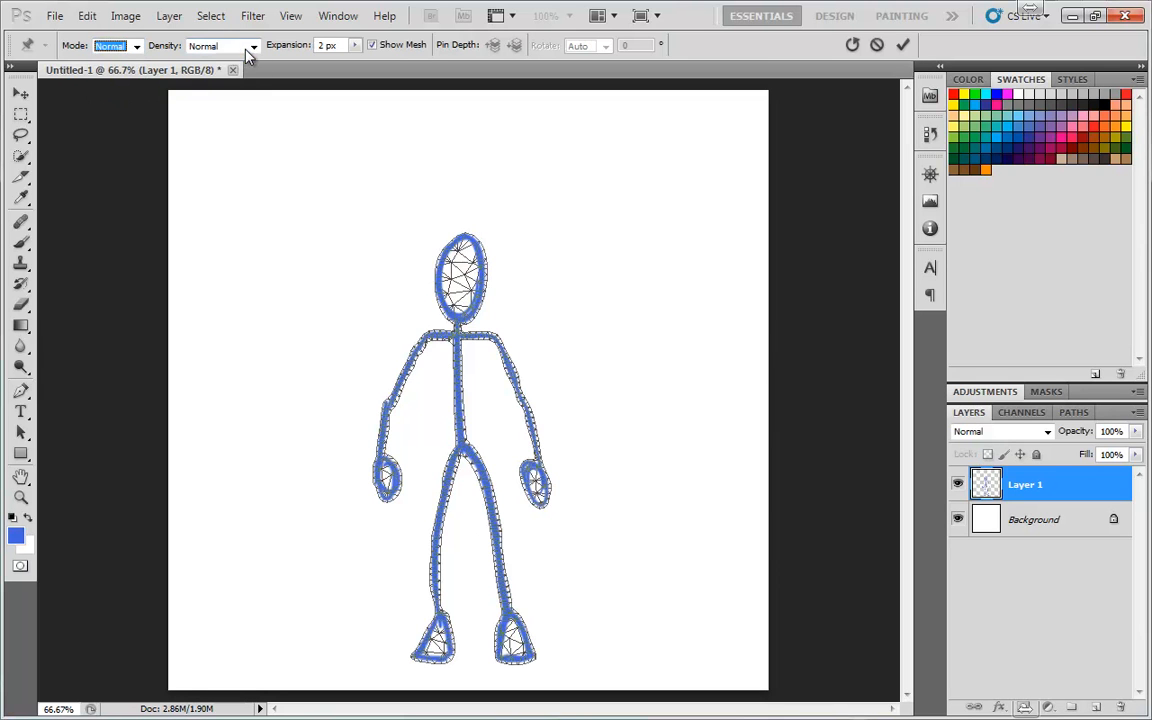
{"action": "left_click", "coordinate": [250, 47]}
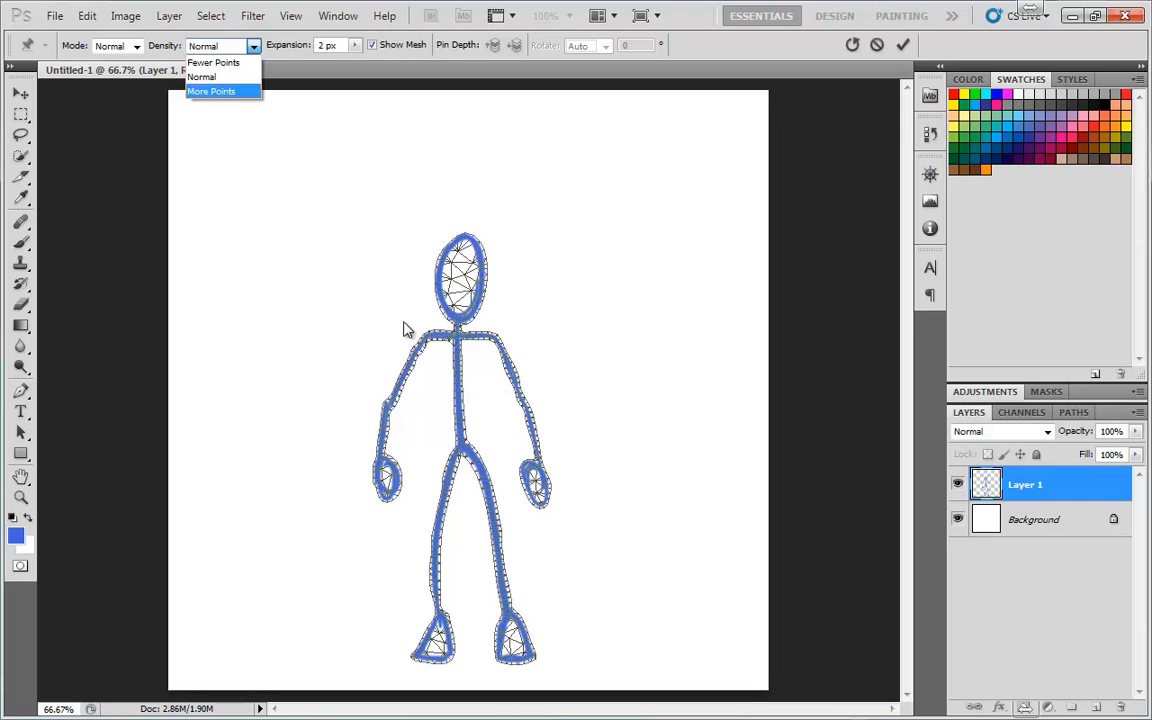
{"action": "left_click", "coordinate": [355, 48]}
{"action": "left_click", "coordinate": [355, 47]}
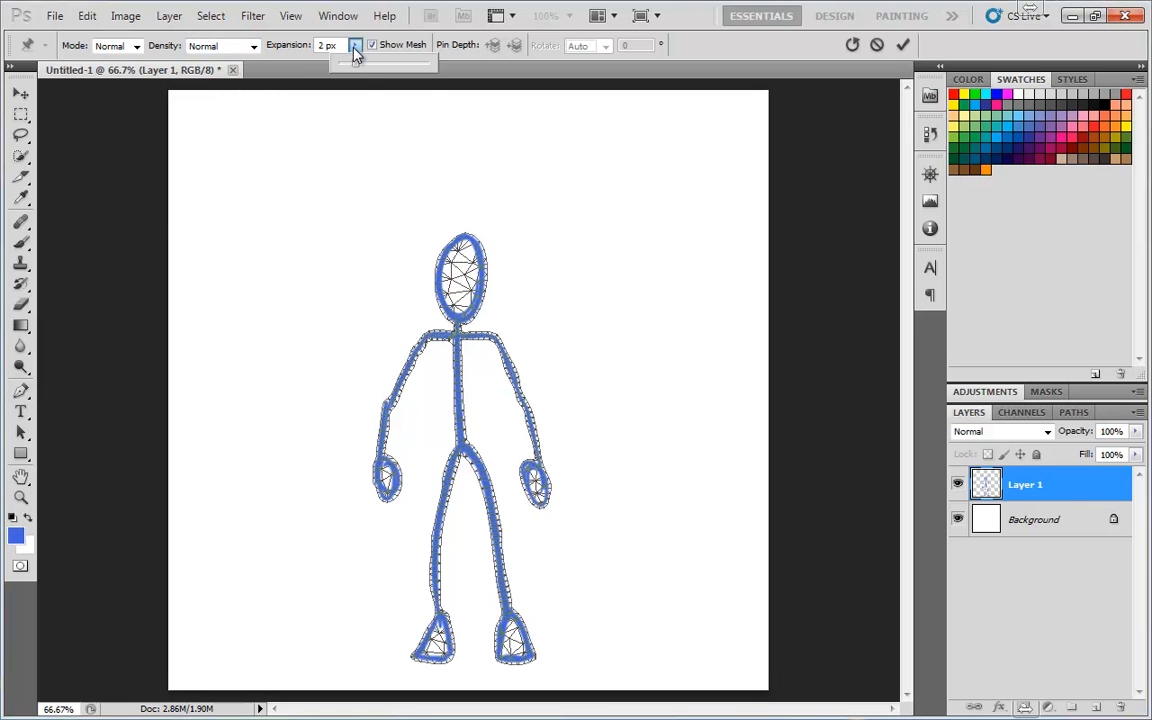
{"action": "mouse_move", "coordinate": [357, 67]}
{"action": "left_mouse_down"}
{"action": "mouse_move", "coordinate": [377, 73]}
{"action": "mouse_move", "coordinate": [357, 73]}
{"action": "mouse_move", "coordinate": [375, 79]}
{"action": "mouse_move", "coordinate": [365, 83]}
{"action": "left_mouse_up"}
Try the Fewer Points and More Points mesh densities, returning the density to Normal
{"action": "left_click", "coordinate": [235, 45]}
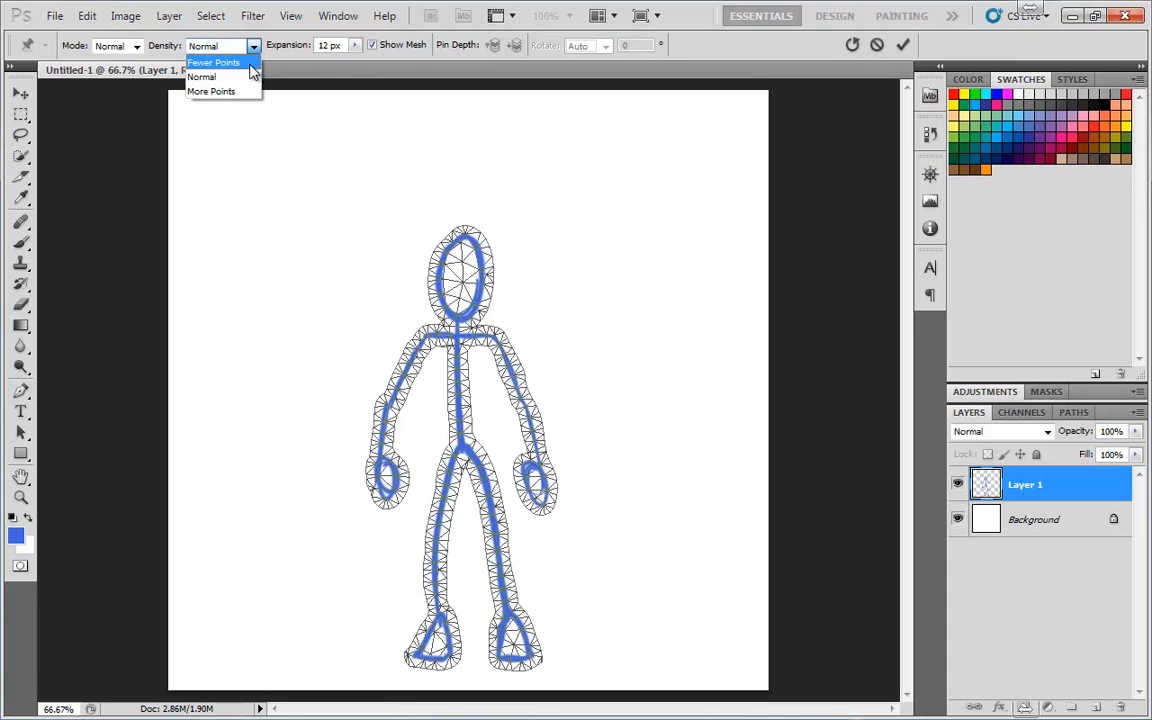
{"action": "left_click", "coordinate": [230, 55]}
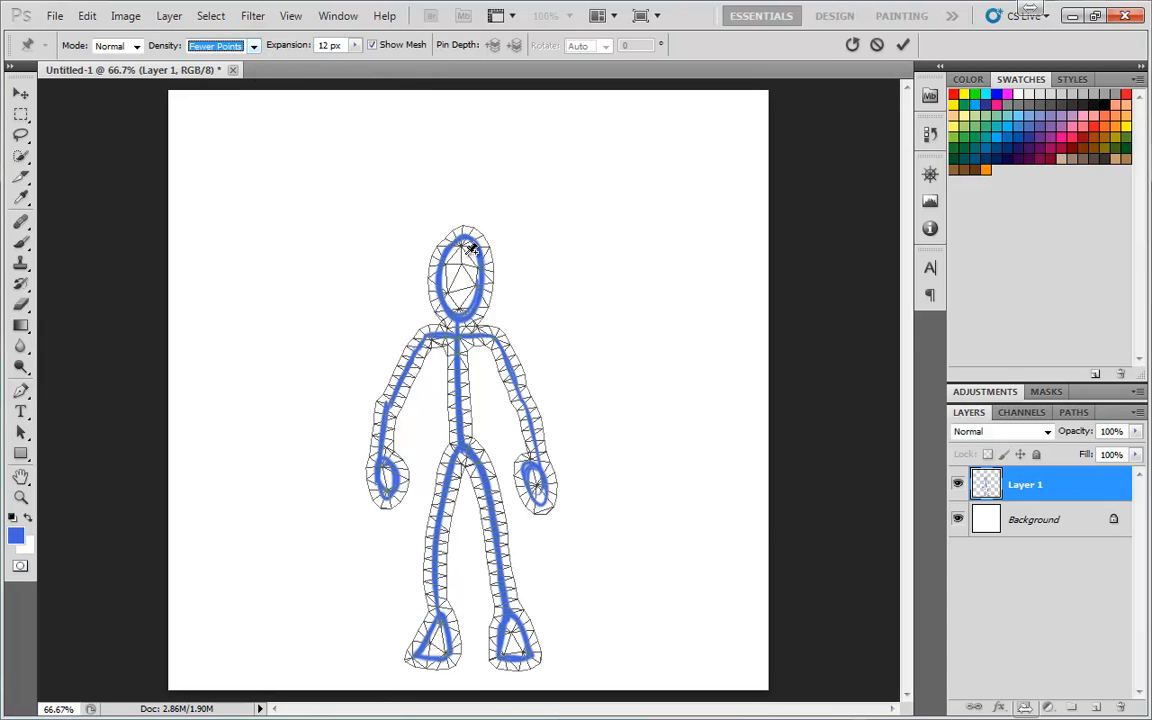
{"action": "left_click", "coordinate": [254, 47]}
{"action": "left_click", "coordinate": [222, 93]}
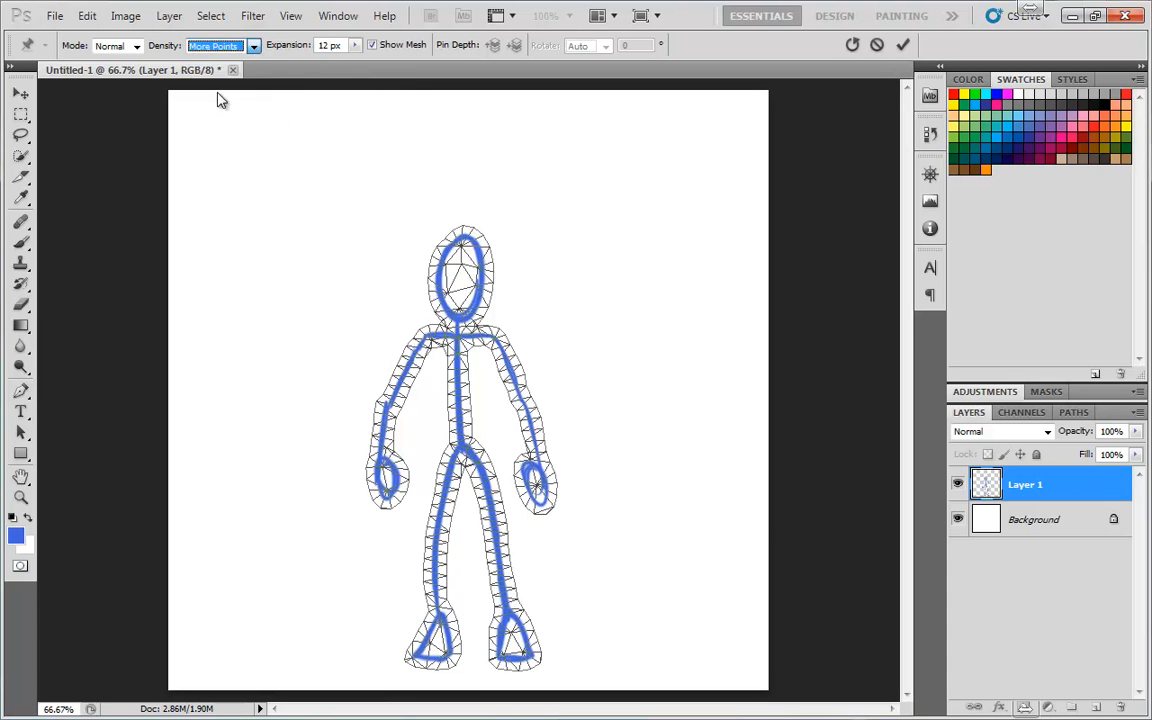
{"action": "left_click", "coordinate": [254, 47]}
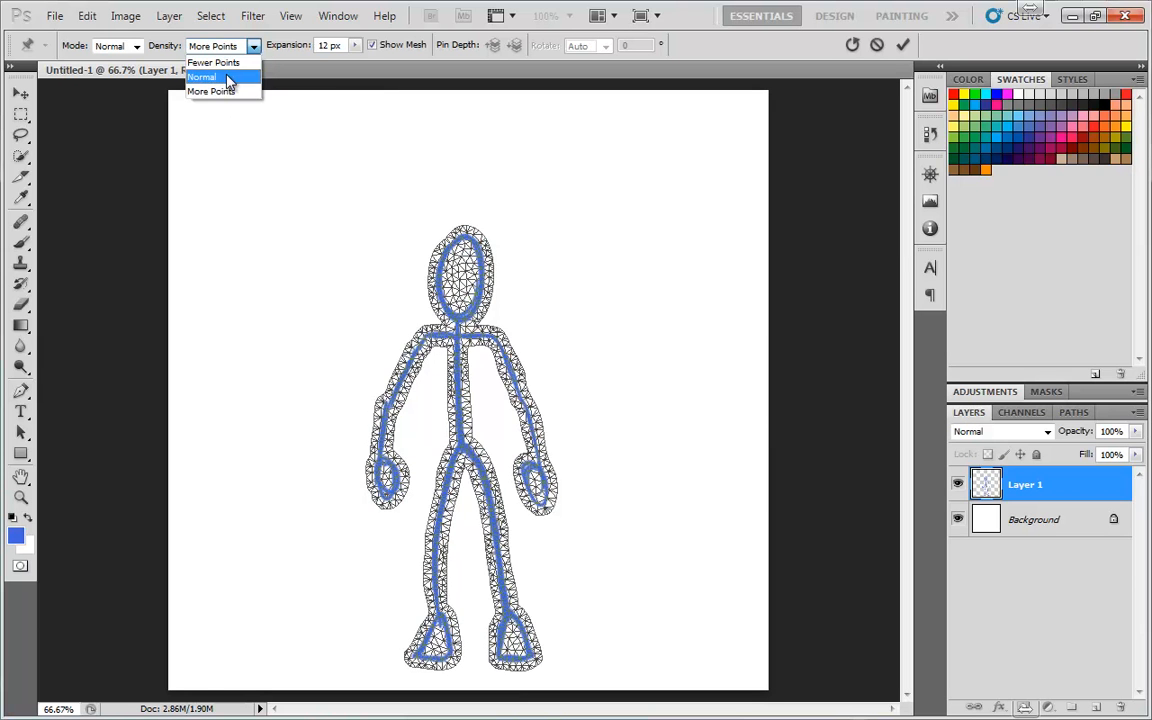
{"action": "left_click", "coordinate": [220, 80]}
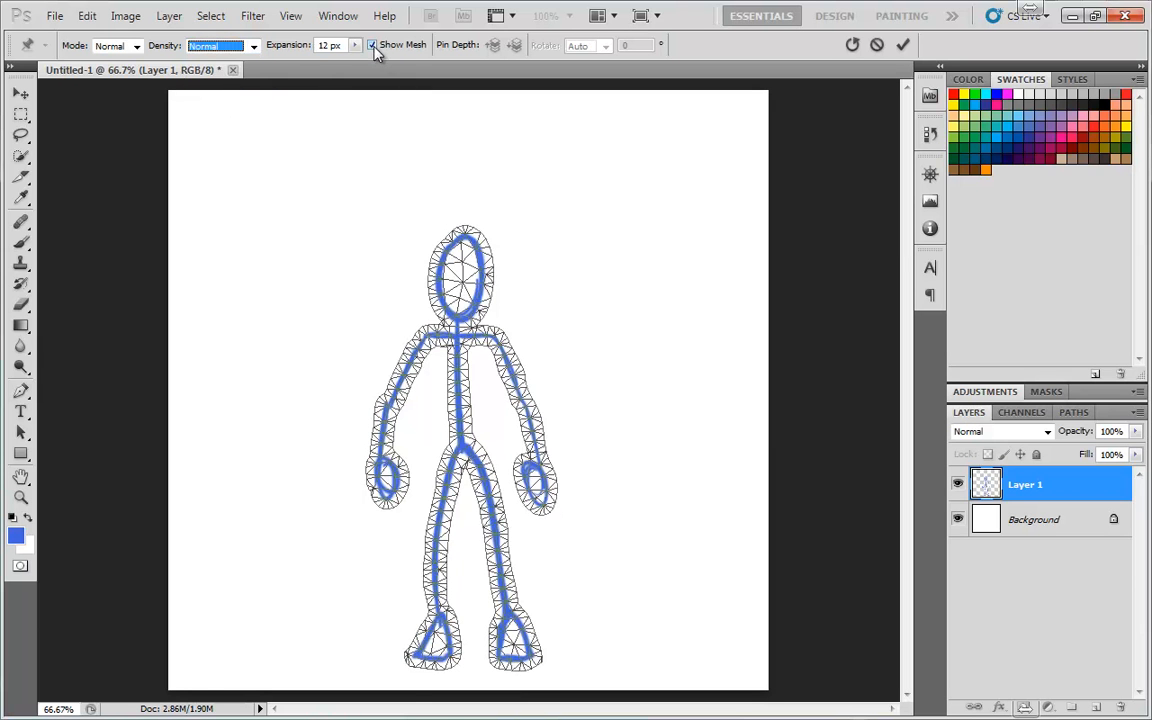
Place pins at the figure's neck, hips, both knees and both ankles
{"action": "left_click", "coordinate": [373, 46]}
{"action": "left_click", "coordinate": [373, 46]}
{"action": "left_click", "coordinate": [457, 334]}
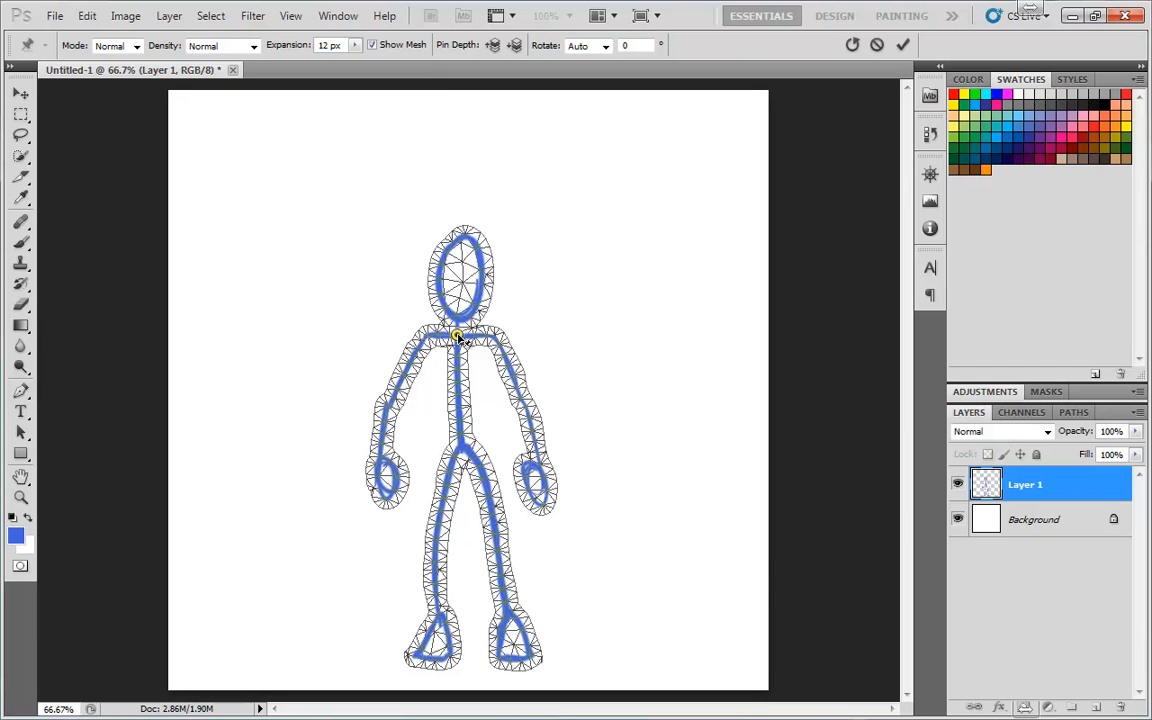
{"action": "left_click", "coordinate": [459, 447]}
{"action": "left_click", "coordinate": [434, 535]}
{"action": "left_click", "coordinate": [496, 533]}
{"action": "left_click", "coordinate": [434, 613]}
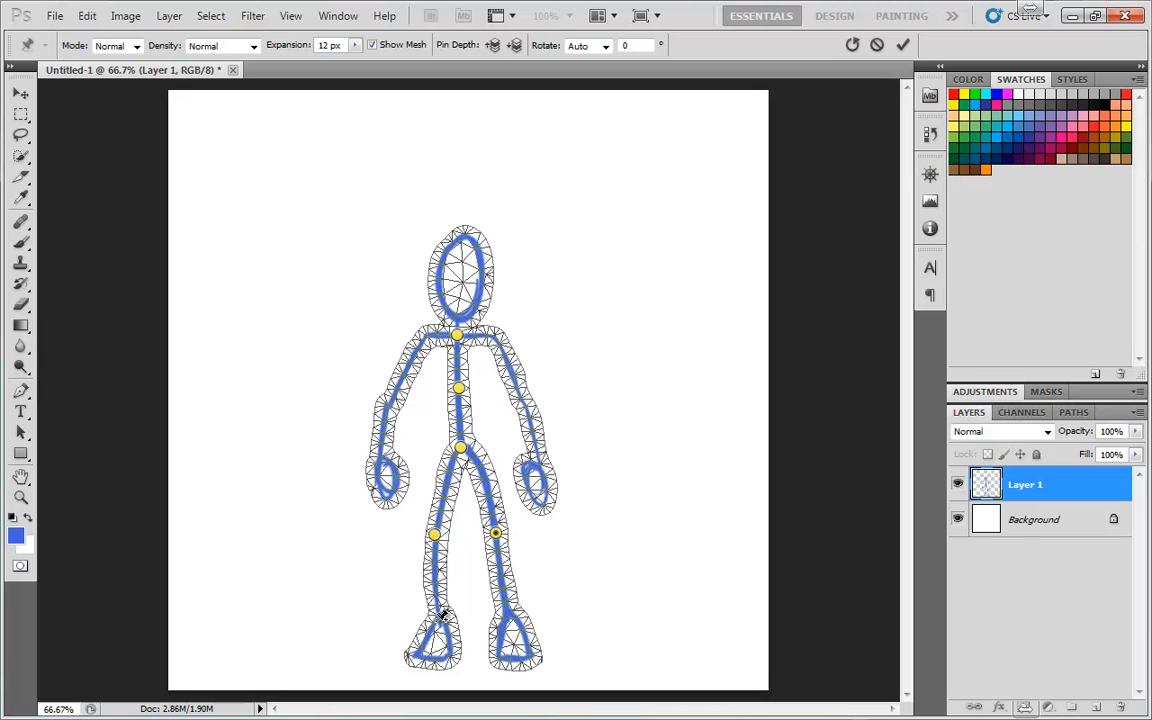
{"action": "left_click", "coordinate": [507, 610]}
Place pins at both shoulders, both elbows, both wrists and the head
{"action": "left_click", "coordinate": [424, 335]}
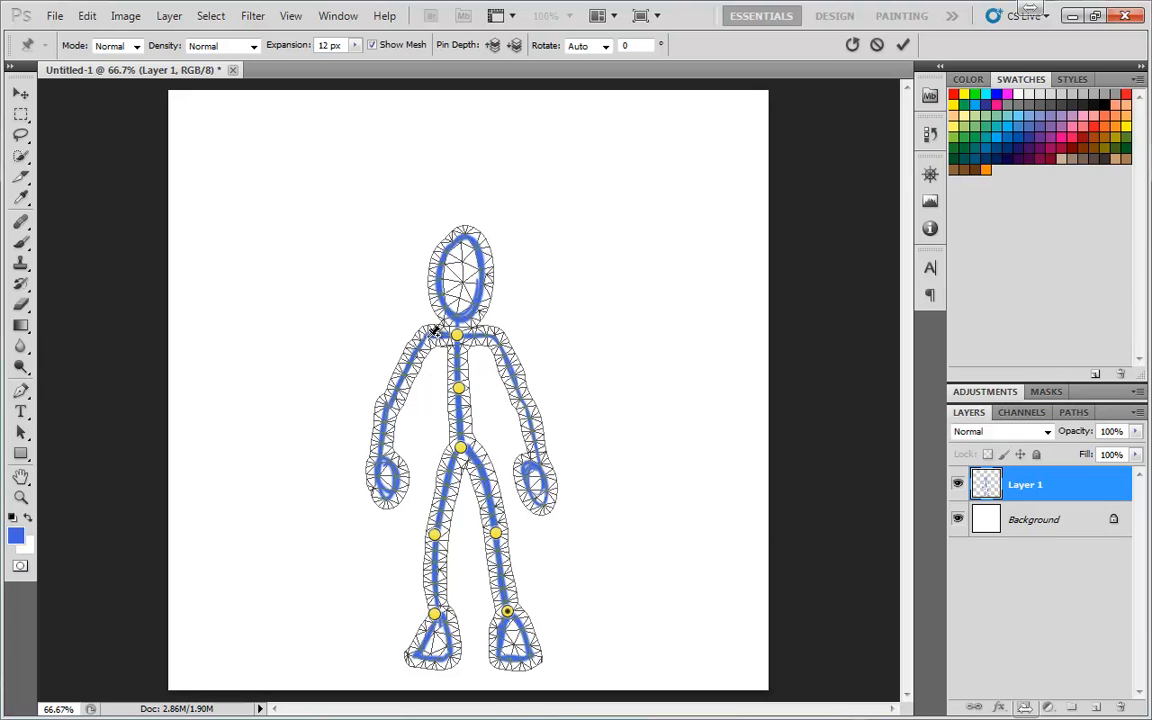
{"action": "left_click", "coordinate": [494, 336]}
{"action": "left_click", "coordinate": [390, 399]}
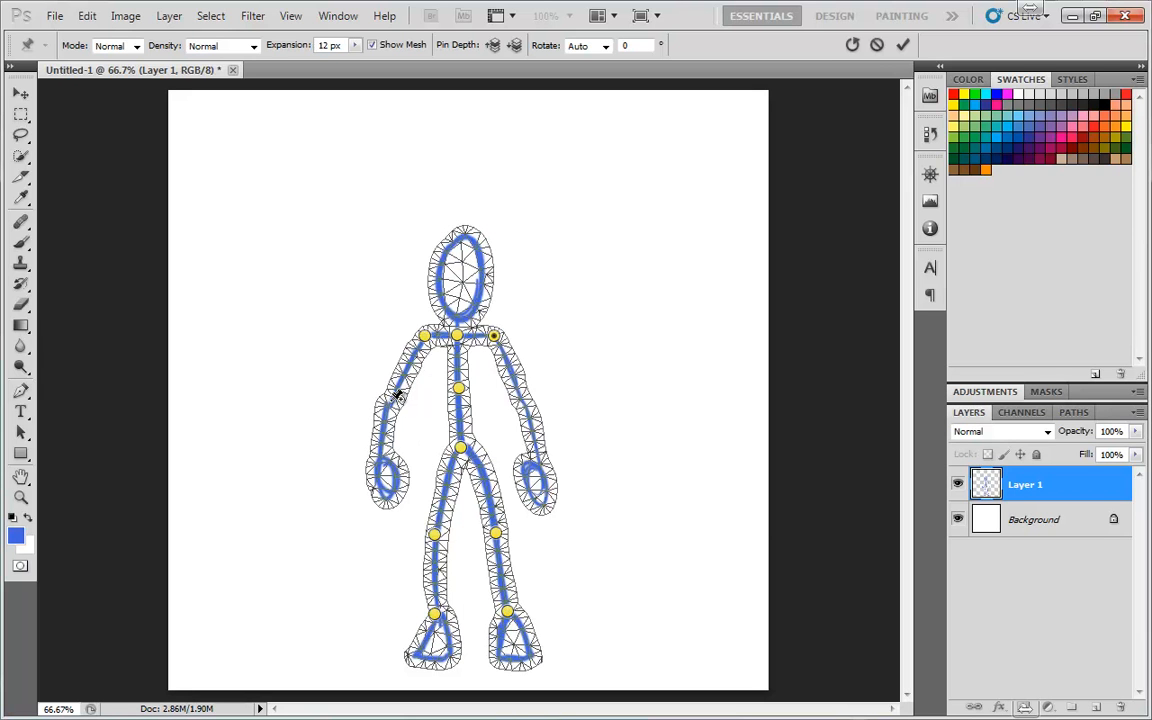
{"action": "left_click", "coordinate": [519, 399]}
{"action": "left_click", "coordinate": [379, 456]}
{"action": "left_click", "coordinate": [540, 461]}
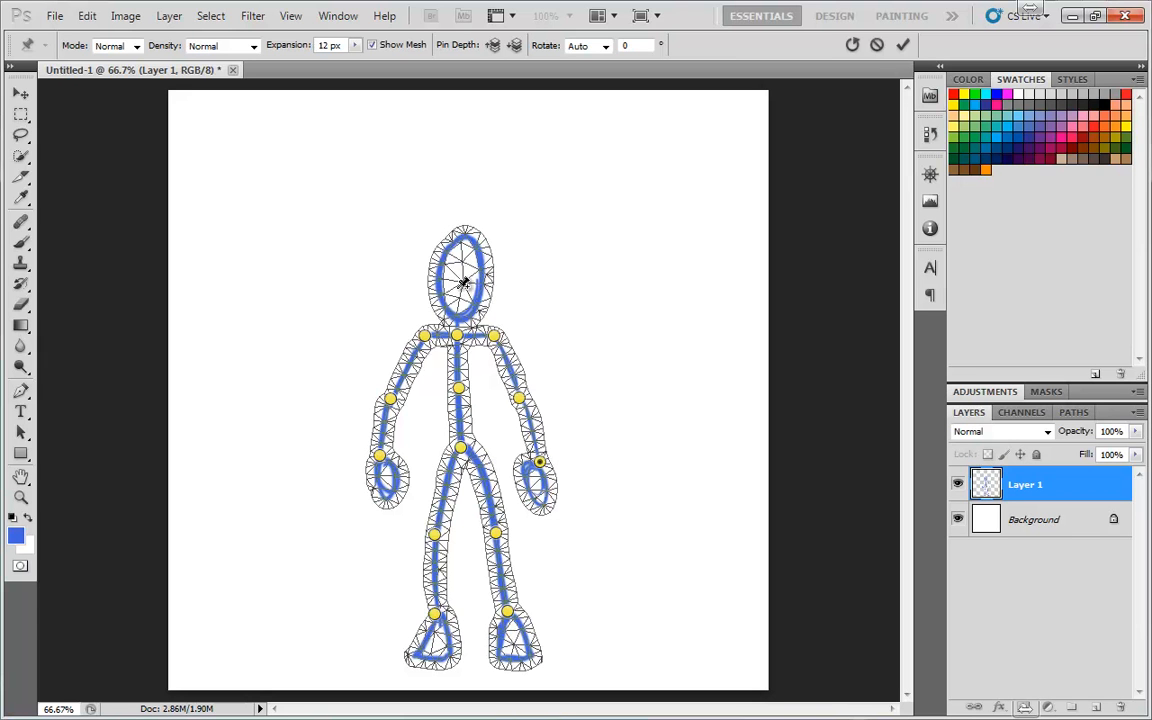
{"action": "left_click", "coordinate": [459, 283]}
Drag the elbow and wrist pins to raise the figure's left-side arm overhead
{"action": "left_click_drag", "start_coordinate": [392, 401], "coordinate": [369, 311]}
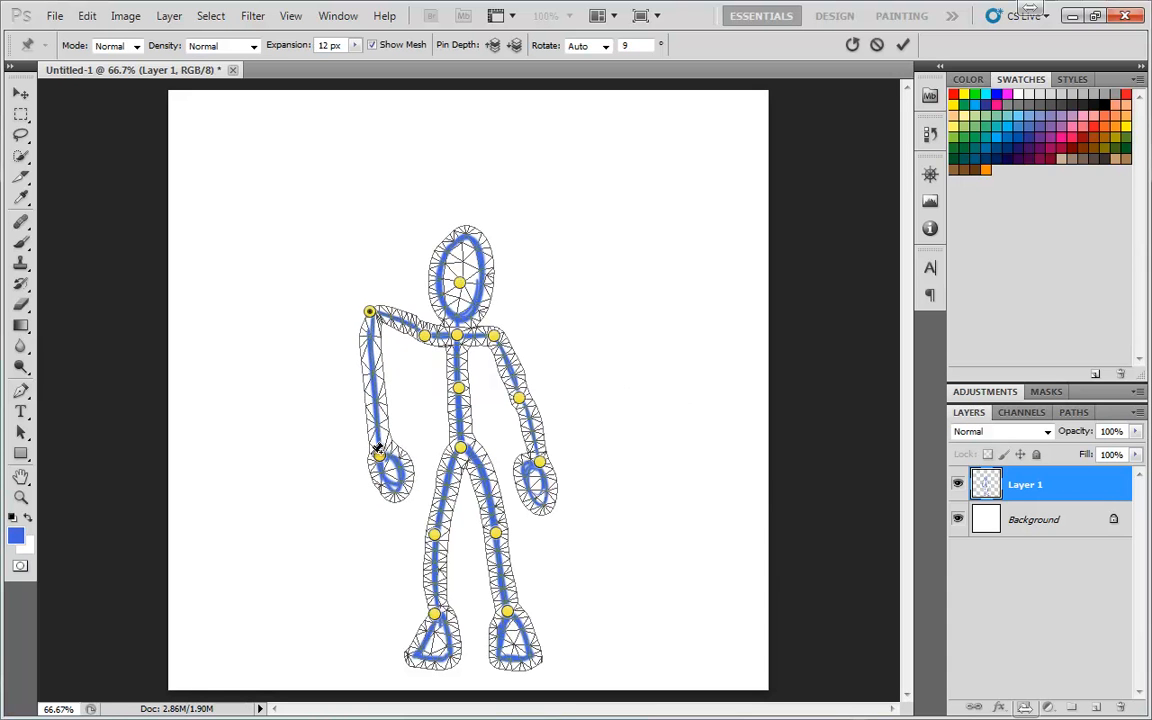
{"action": "left_click_drag", "start_coordinate": [380, 460], "coordinate": [360, 238]}
{"action": "left_click_drag", "start_coordinate": [369, 311], "coordinate": [371, 293]}
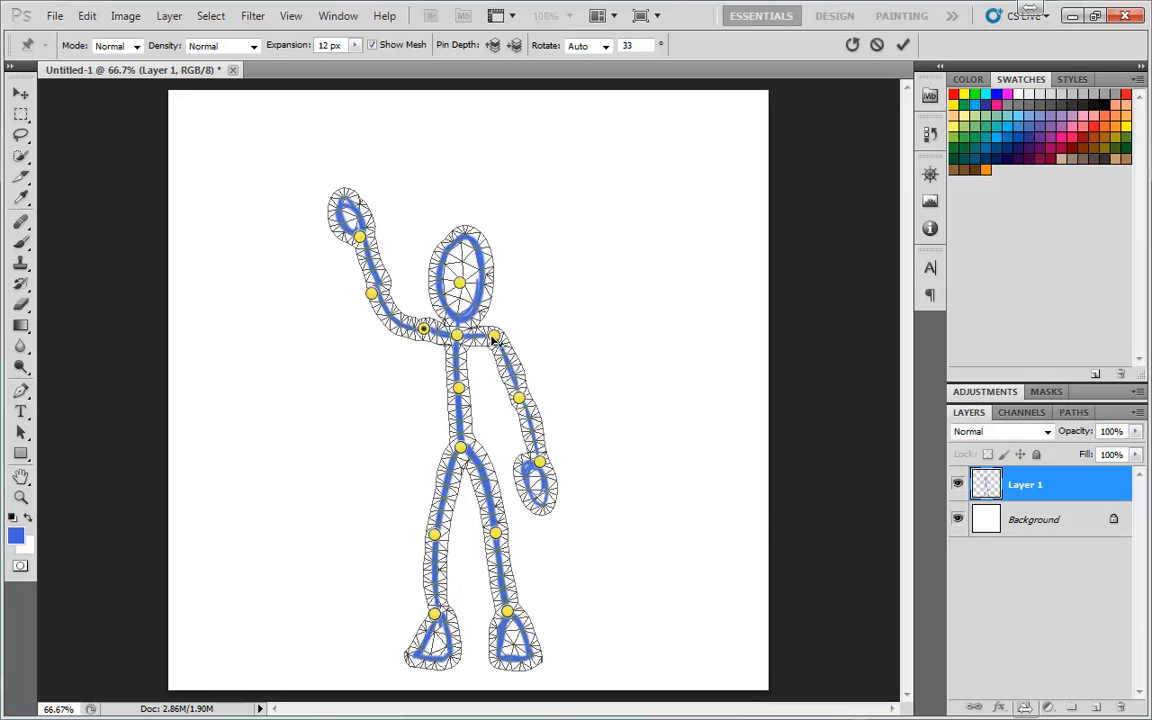
Move the other arm's shoulder, elbow and wrist pins so the hand rests on the hip
{"action": "left_click_drag", "start_coordinate": [493, 336], "coordinate": [492, 345]}
{"action": "left_click_drag", "start_coordinate": [520, 398], "coordinate": [515, 411]}
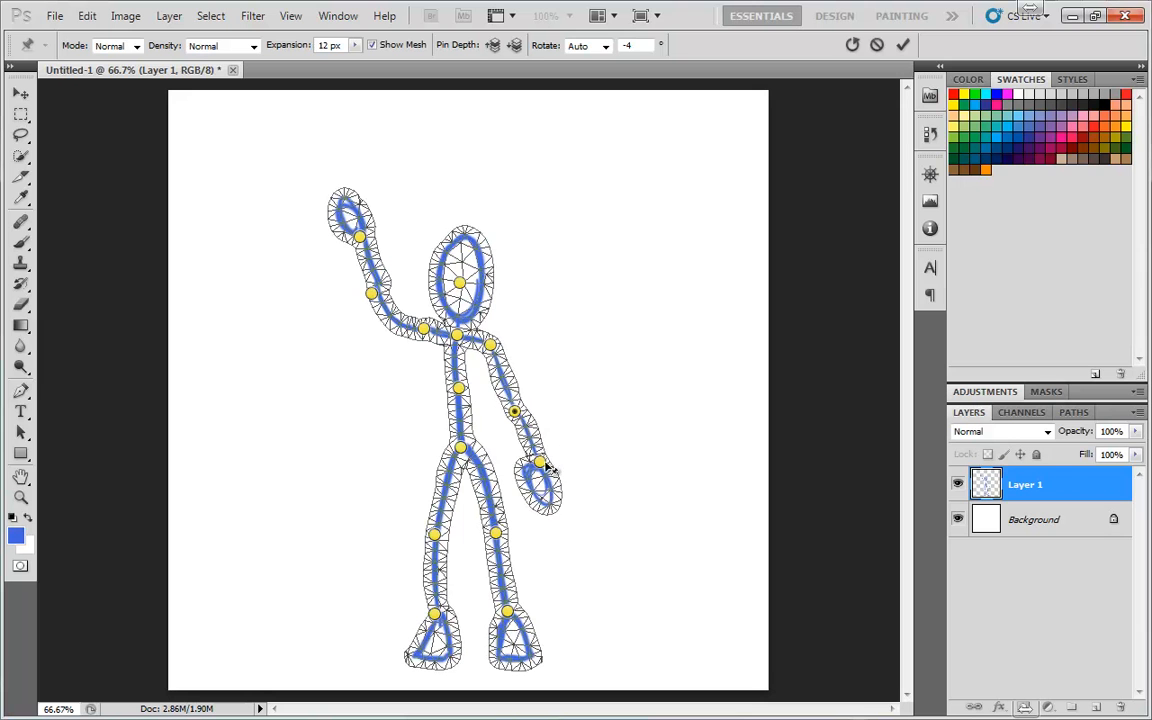
{"action": "left_click_drag", "start_coordinate": [541, 463], "coordinate": [510, 433]}
{"action": "left_click_drag", "start_coordinate": [511, 434], "coordinate": [544, 383]}
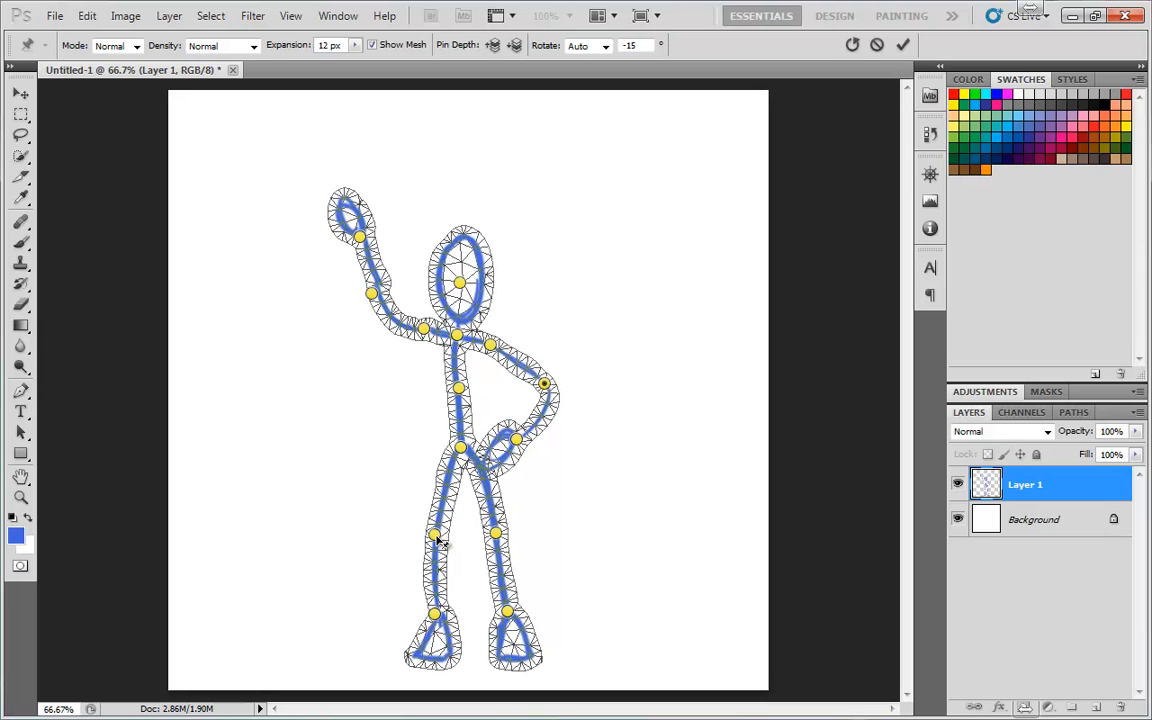
Drag the left leg's knee and ankle pins outward to spread the leg
{"action": "left_click_drag", "start_coordinate": [435, 535], "coordinate": [421, 532]}
{"action": "left_click_drag", "start_coordinate": [435, 615], "coordinate": [404, 615]}
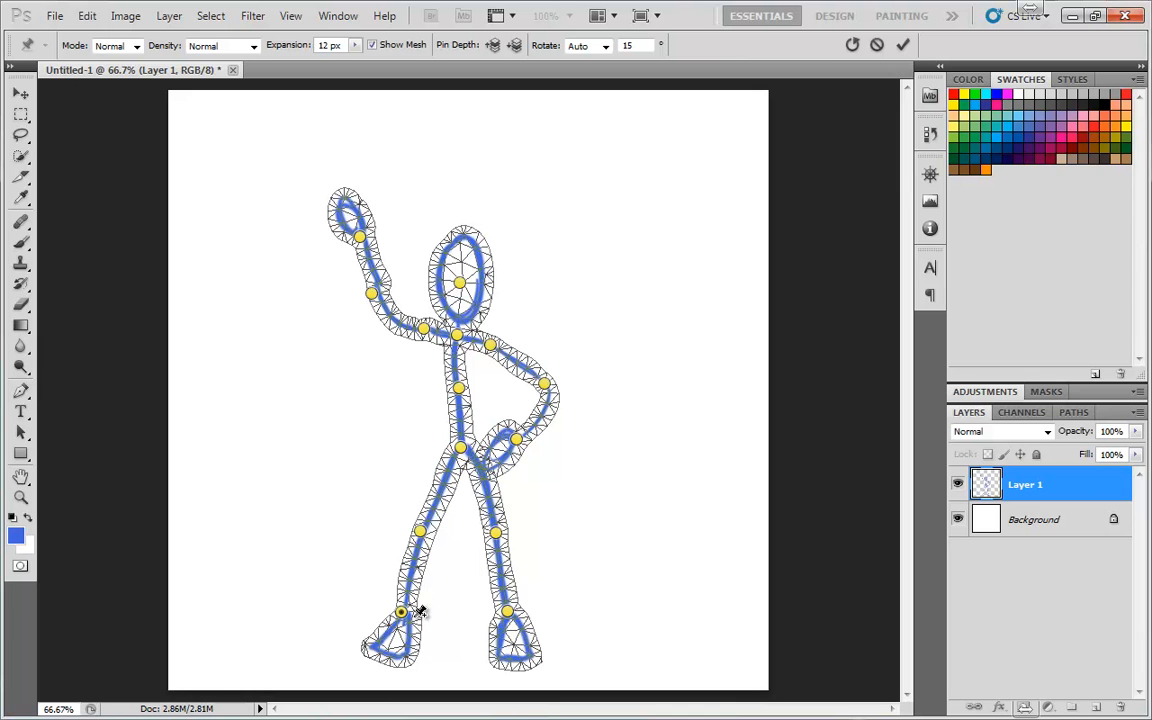
{"action": "left_click_drag", "start_coordinate": [405, 617], "coordinate": [405, 613]}
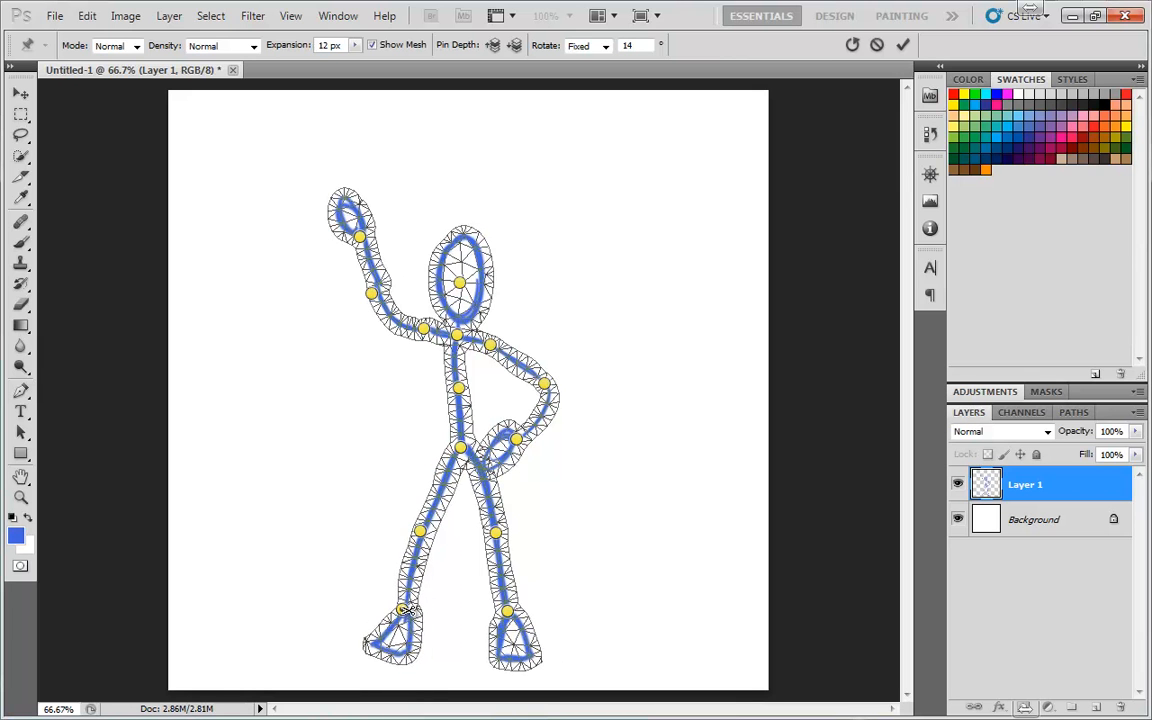
Rotate the left foot around its ankle pin to level it
{"action": "left_click", "coordinate": [405, 610], "text": "alt"}
{"action": "key", "text": "ctrl+z"}
{"action": "mouse_move", "coordinate": [430, 622]}
{"action": "left_mouse_down"}
{"action": "mouse_move", "coordinate": [418, 608]}
{"action": "mouse_move", "coordinate": [417, 626]}
{"action": "mouse_move", "coordinate": [427, 620]}
{"action": "left_mouse_up"}
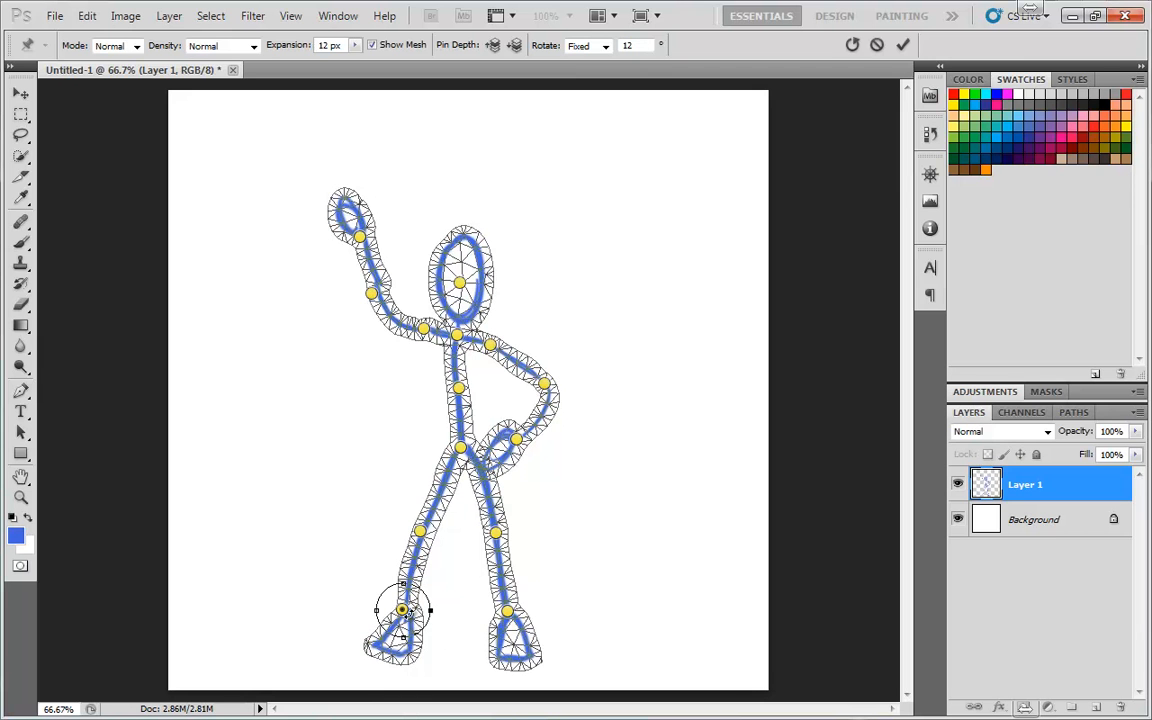
{"action": "mouse_move", "coordinate": [422, 626]}
{"action": "left_mouse_down"}
{"action": "mouse_move", "coordinate": [414, 614]}
{"action": "mouse_move", "coordinate": [437, 625]}
{"action": "left_mouse_up"}
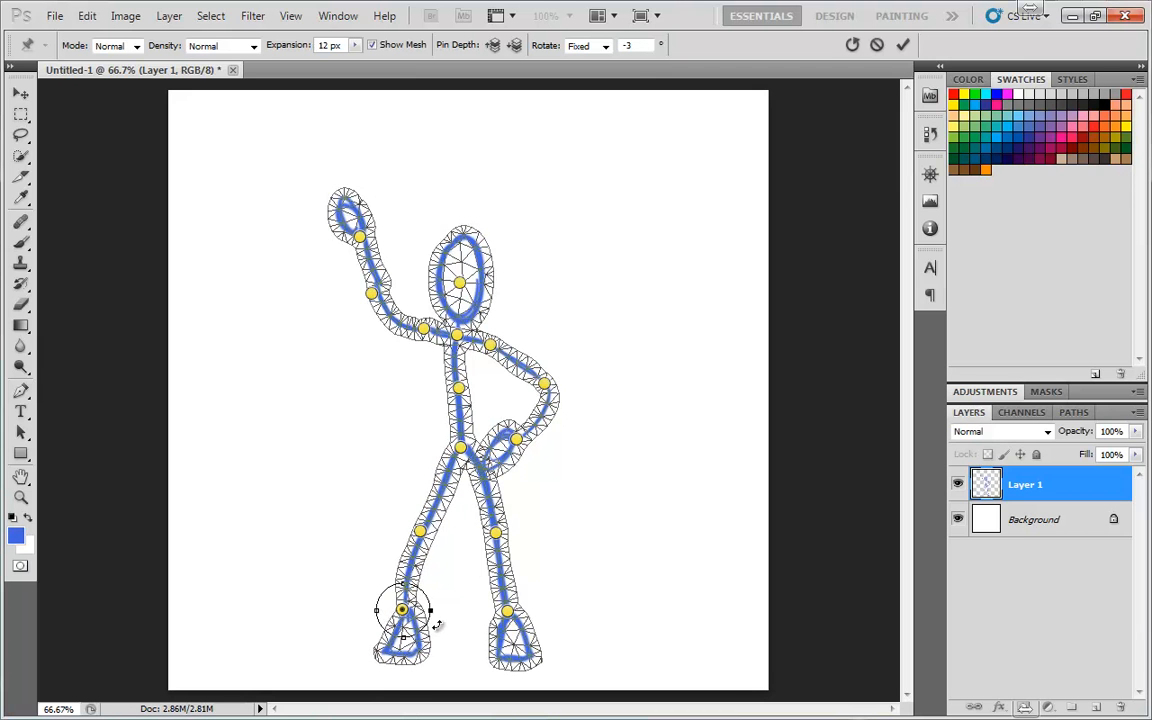
Rotate the raised hand around its wrist pin
{"action": "left_click", "coordinate": [360, 237]}
{"action": "key", "text": "alt"}
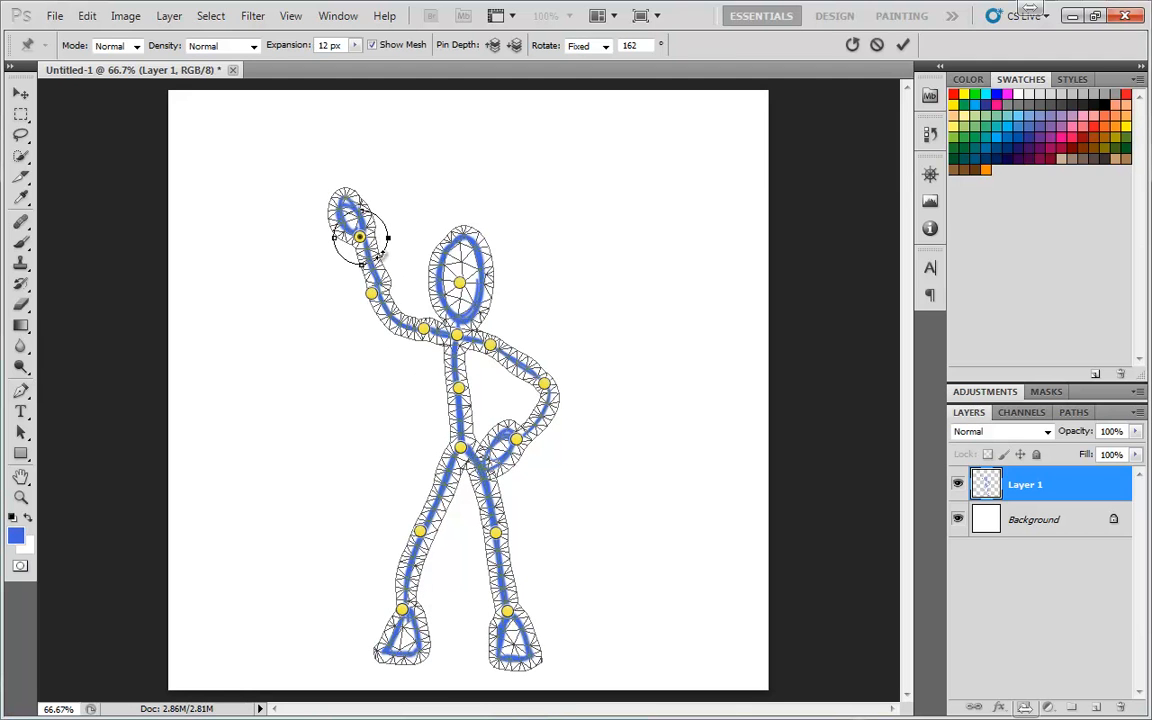
{"action": "mouse_move", "coordinate": [384, 254]}
{"action": "left_mouse_down"}
{"action": "mouse_move", "coordinate": [337, 234]}
{"action": "mouse_move", "coordinate": [388, 237]}
{"action": "mouse_move", "coordinate": [388, 249]}
{"action": "left_mouse_up"}
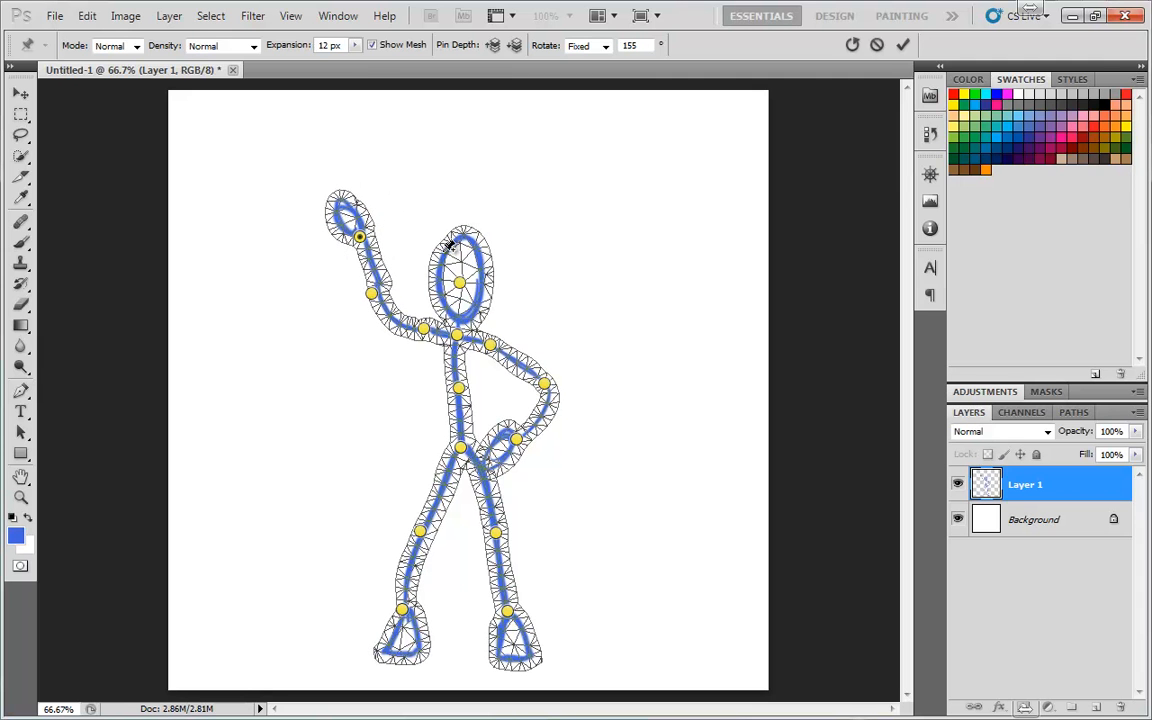
Select the raised arm's elbow pin and set the Puppet Warp mode to Rigid
{"action": "left_click", "coordinate": [372, 294]}
{"action": "key", "text": "alt"}
{"action": "left_click", "coordinate": [372, 294], "text": "alt"}
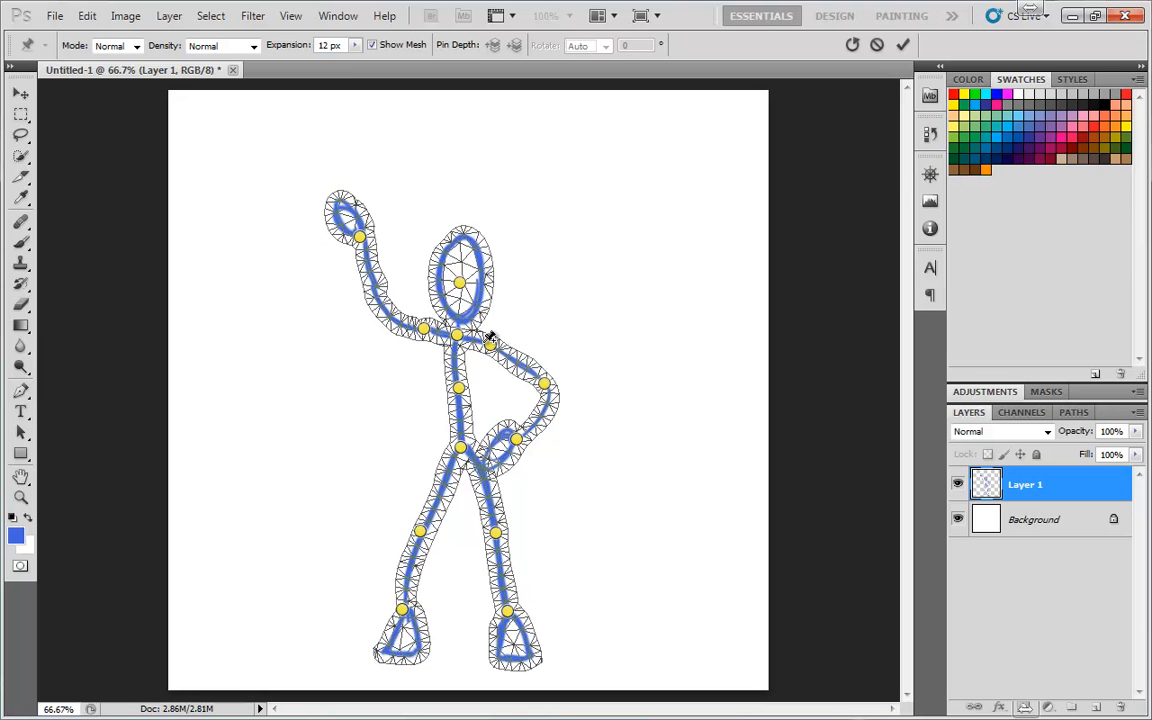
{"action": "left_click", "coordinate": [371, 293]}
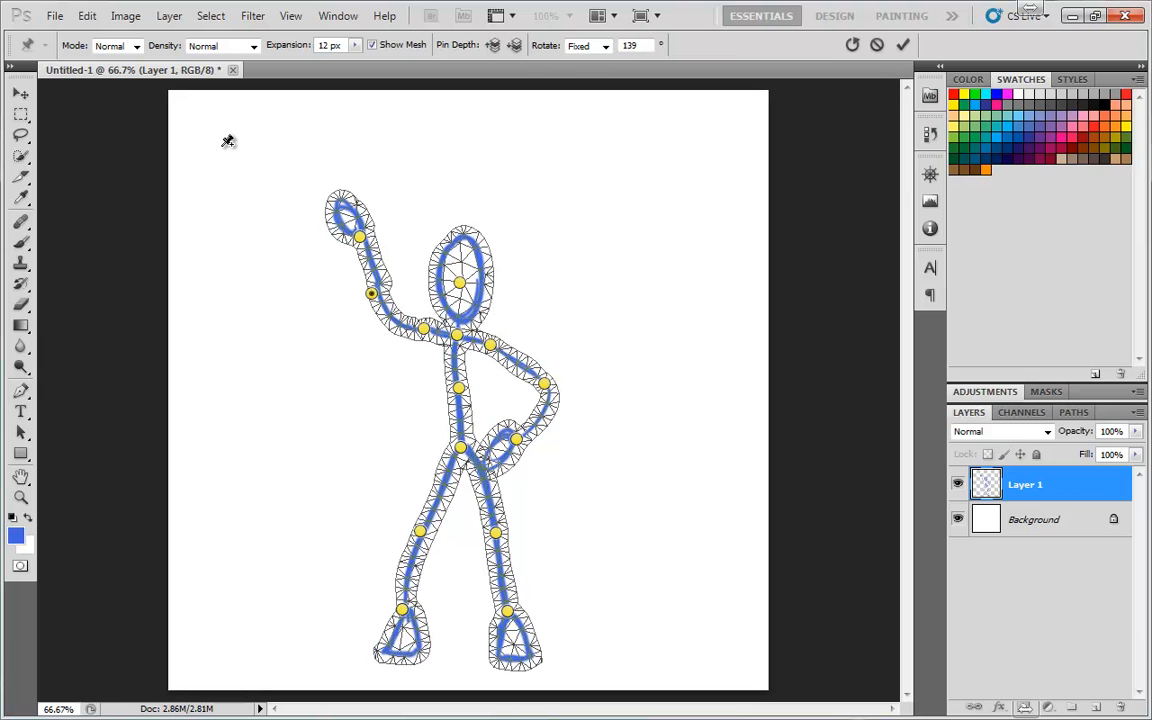
{"action": "left_click", "coordinate": [136, 47]}
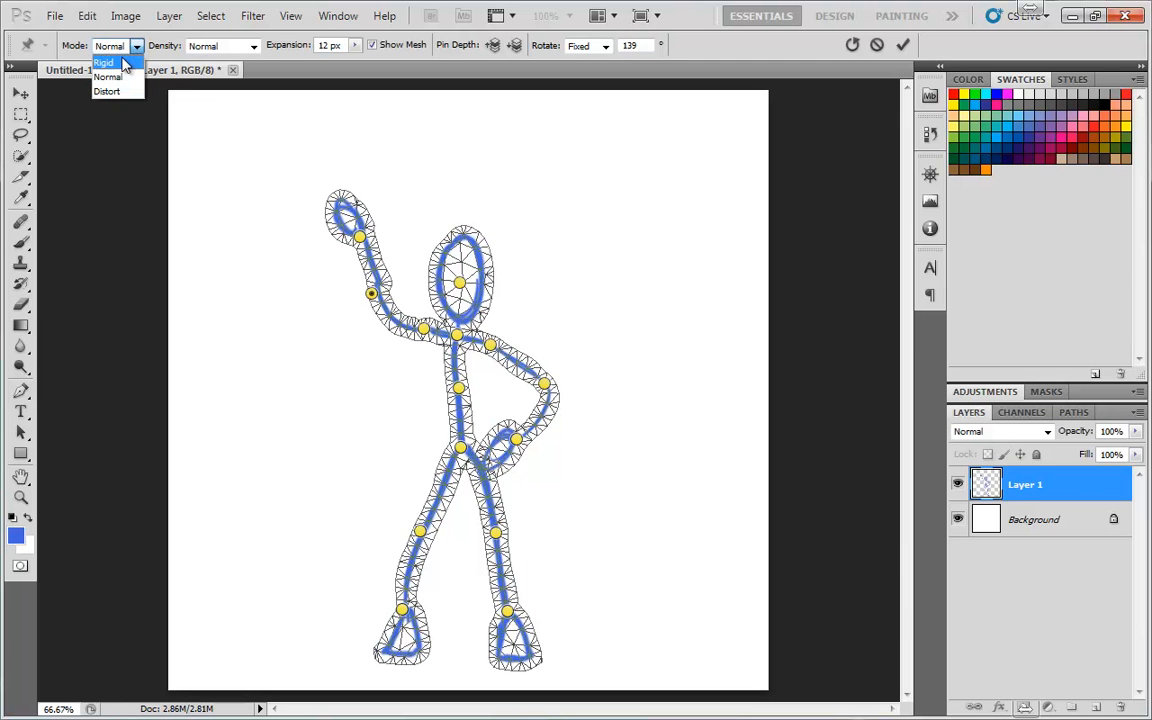
{"action": "left_click", "coordinate": [118, 64]}
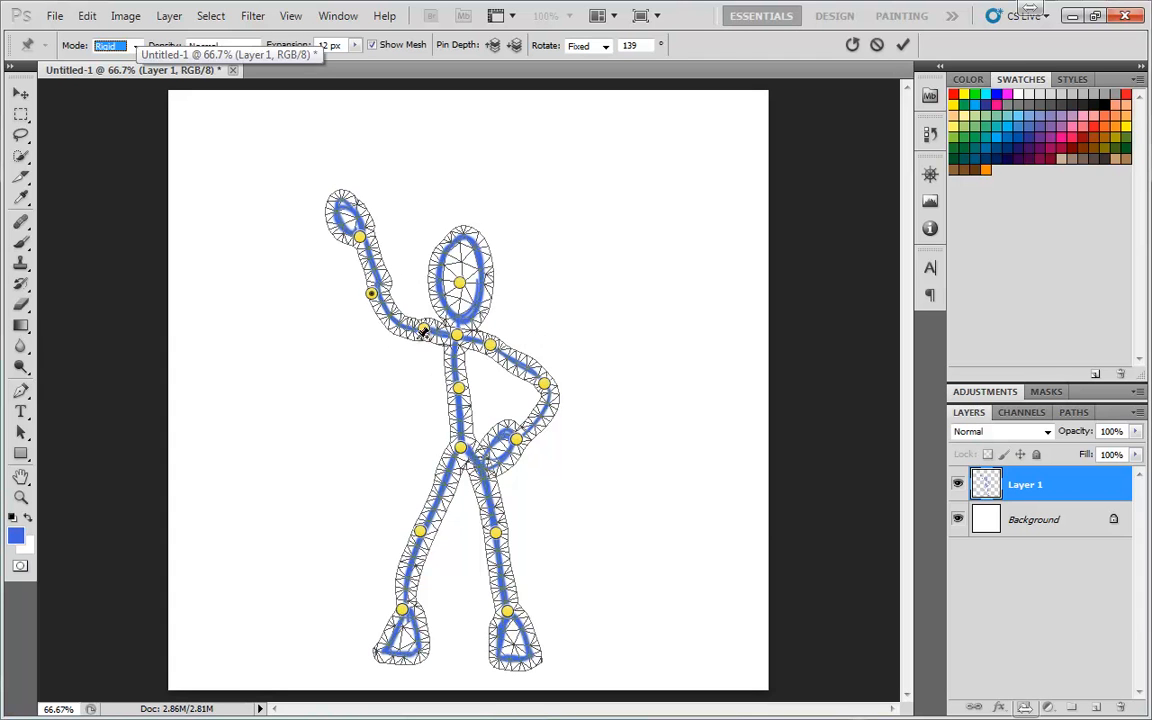
Switch the Puppet Warp mode to Distort and drag the raised hand's wrist pin upward
{"action": "left_click", "coordinate": [125, 46]}
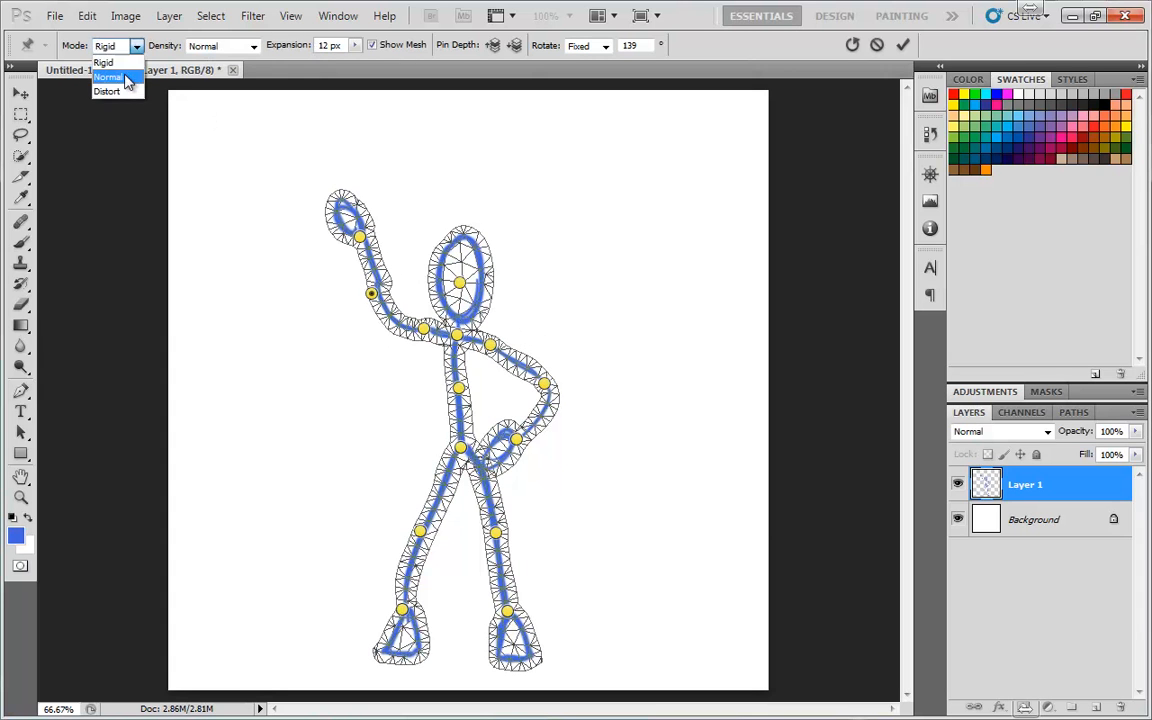
{"action": "left_click", "coordinate": [122, 77]}
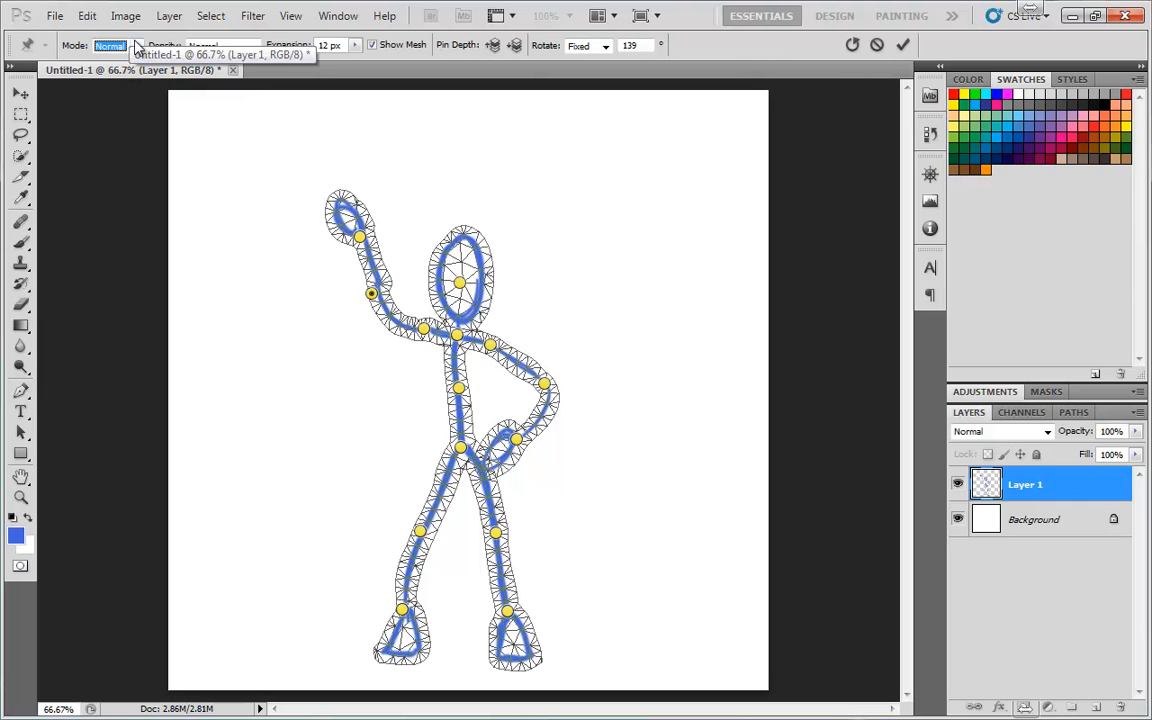
{"action": "left_click", "coordinate": [132, 46]}
{"action": "left_click", "coordinate": [120, 94]}
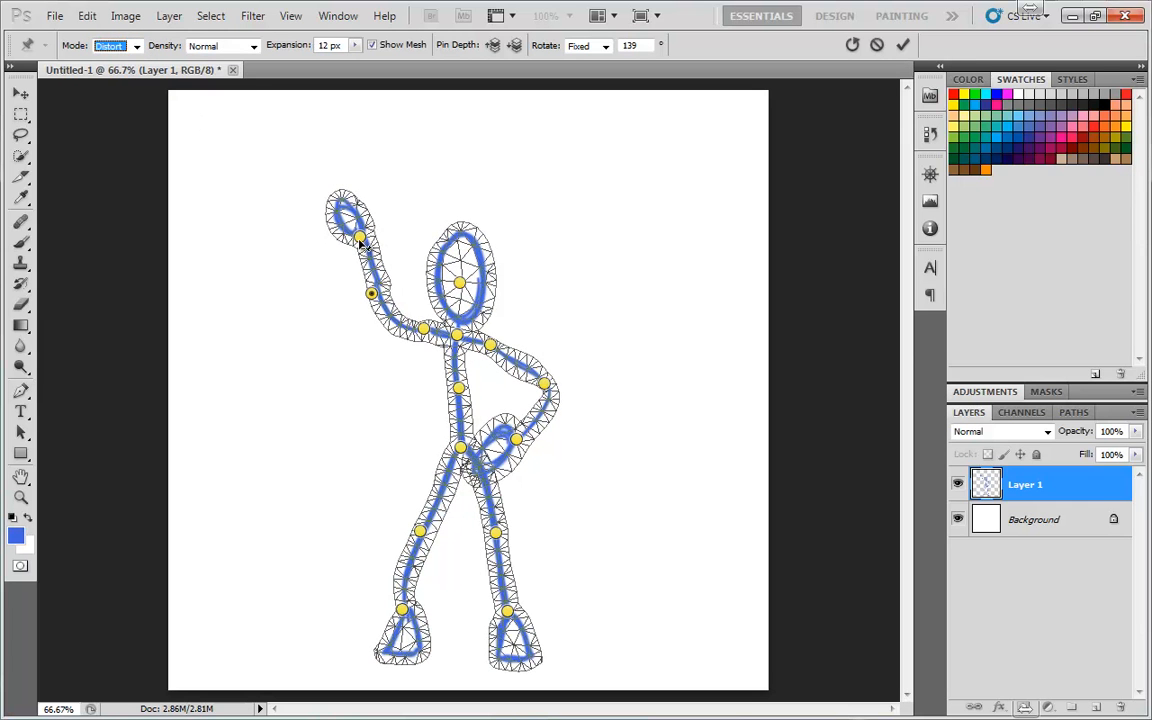
{"action": "left_click_drag", "start_coordinate": [363, 243], "coordinate": [377, 213]}
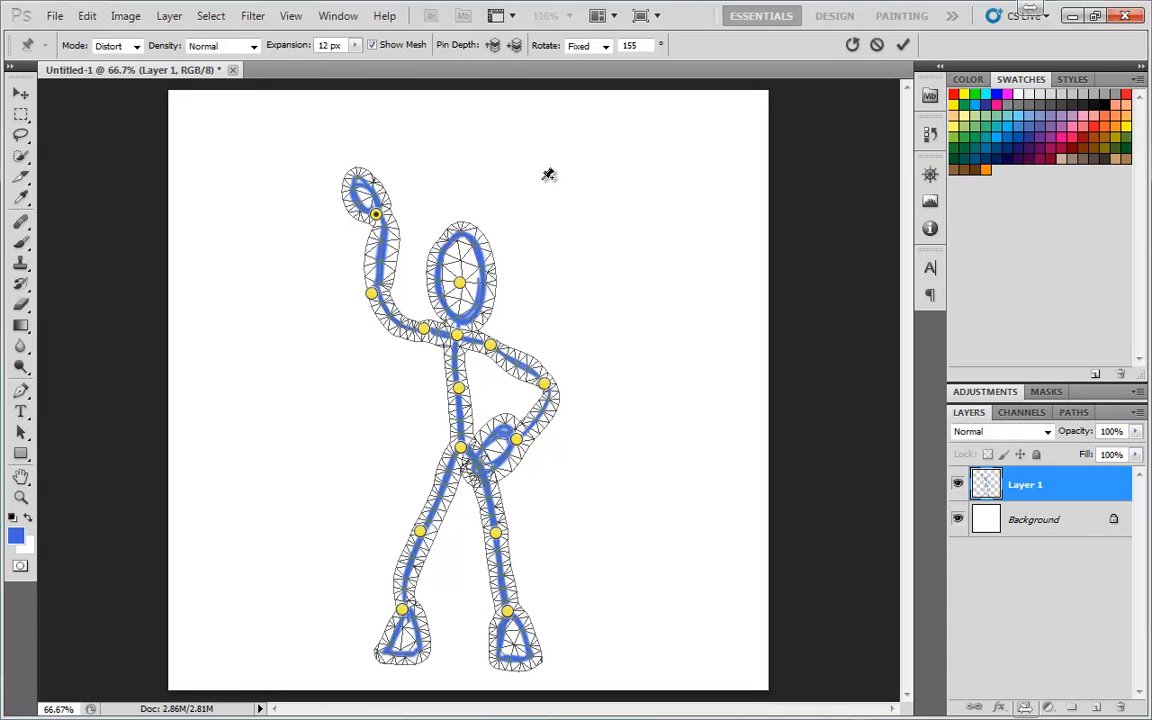
Set the mode back to Normal and drag the bent arm's hand pin onto the hip joint
{"action": "mouse_move", "coordinate": [515, 438]}
{"action": "left_mouse_down"}
{"action": "mouse_move", "coordinate": [463, 452]}
{"action": "mouse_move", "coordinate": [520, 431]}
{"action": "left_mouse_up"}
{"action": "left_click", "coordinate": [125, 45]}
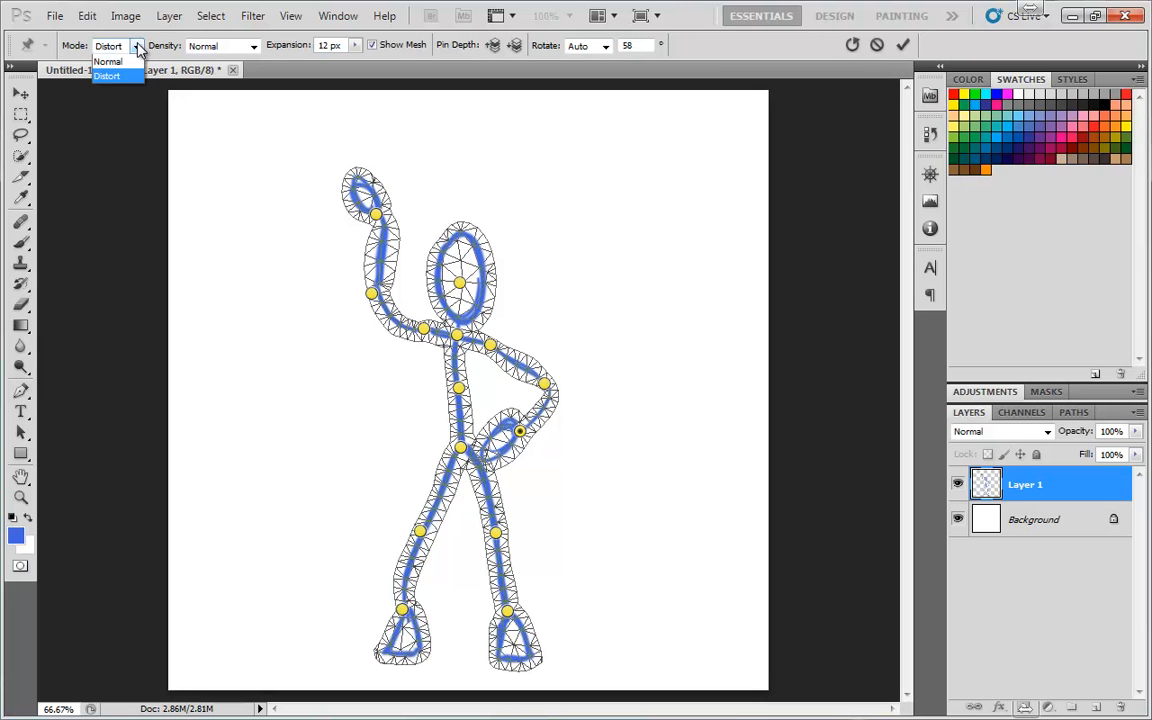
{"action": "left_click", "coordinate": [120, 73]}
{"action": "left_click_drag", "start_coordinate": [520, 432], "coordinate": [465, 454]}
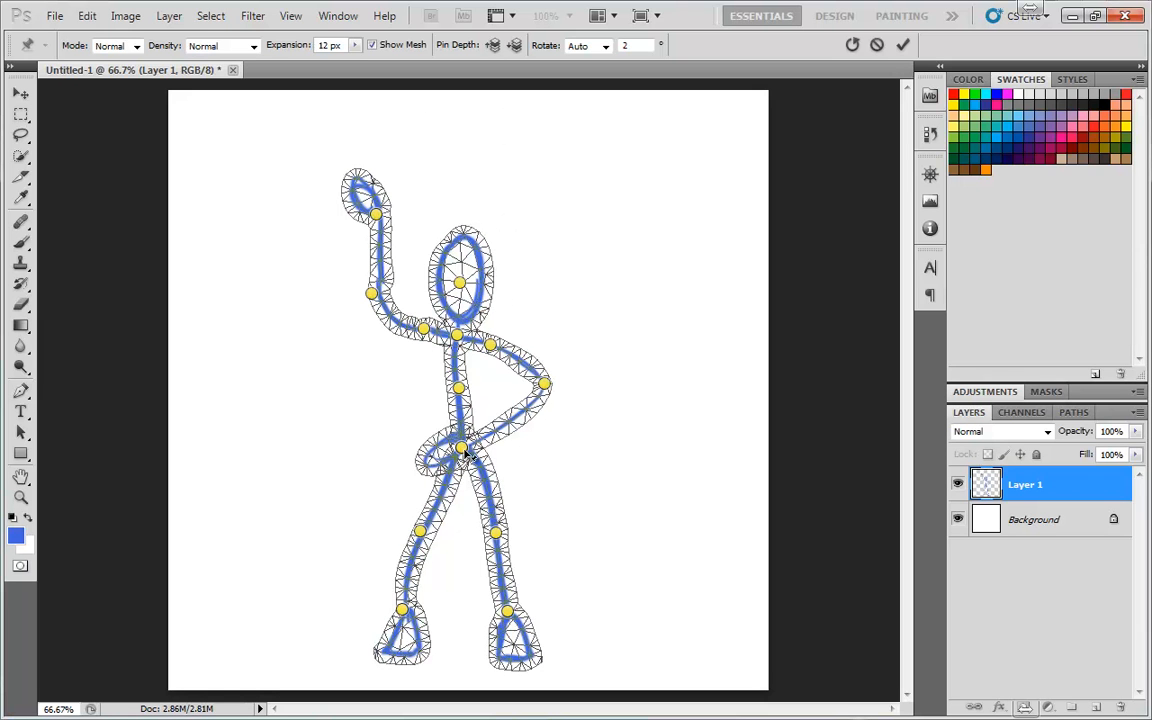
Reposition the bent arm's hand pin just right of the hip and reset that pin's depth
{"action": "mouse_move", "coordinate": [465, 452]}
{"action": "left_mouse_down"}
{"action": "mouse_move", "coordinate": [469, 472]}
{"action": "mouse_move", "coordinate": [462, 444]}
{"action": "left_mouse_up"}
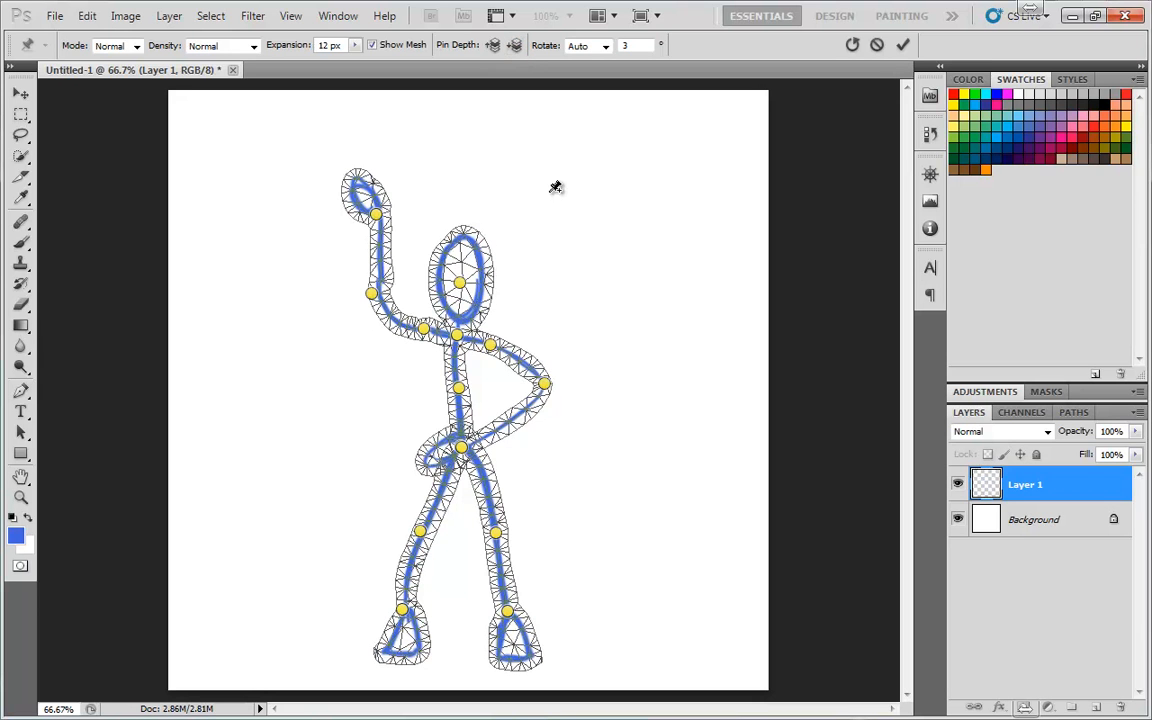
{"action": "mouse_move", "coordinate": [462, 448]}
{"action": "left_mouse_down"}
{"action": "mouse_move", "coordinate": [465, 457]}
{"action": "mouse_move", "coordinate": [462, 448]}
{"action": "left_mouse_up"}
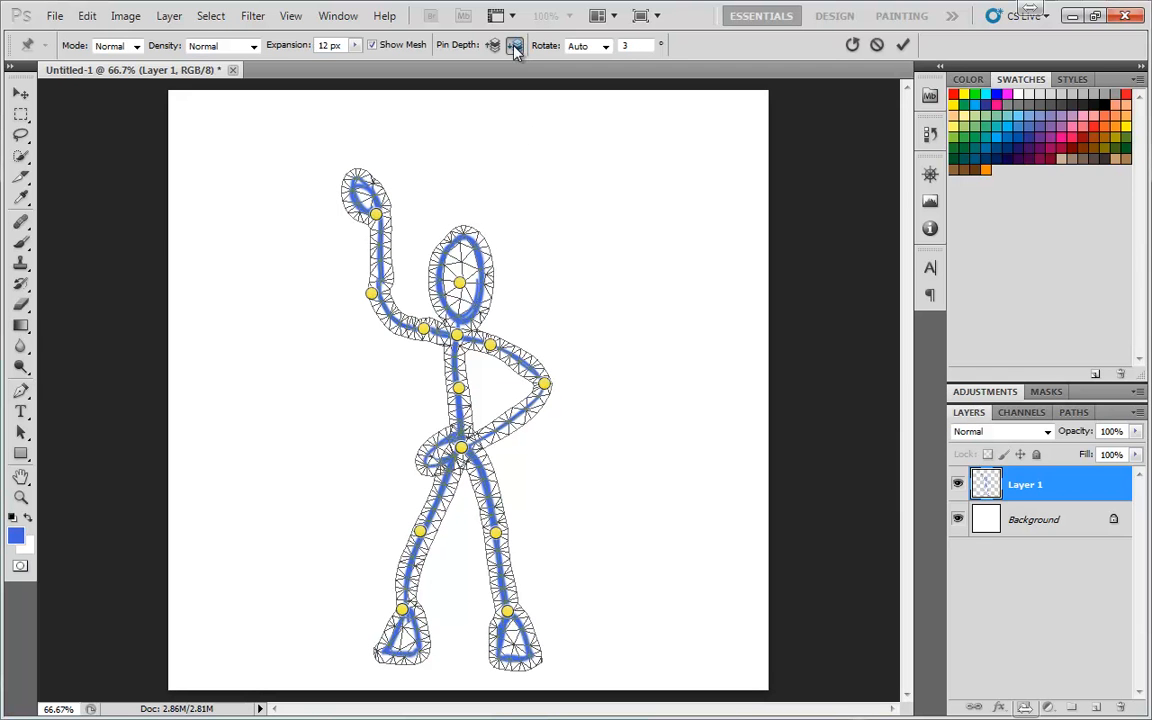
{"action": "left_click_drag", "start_coordinate": [462, 450], "coordinate": [490, 442]}
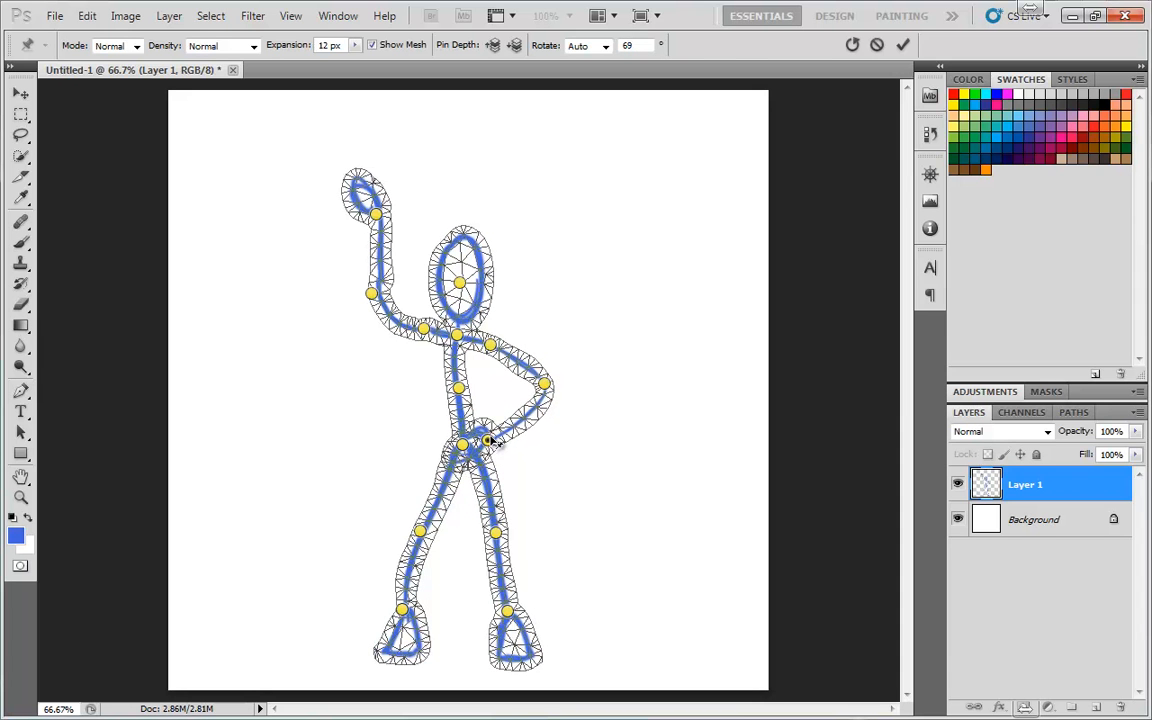
{"action": "right_click", "coordinate": [488, 443]}
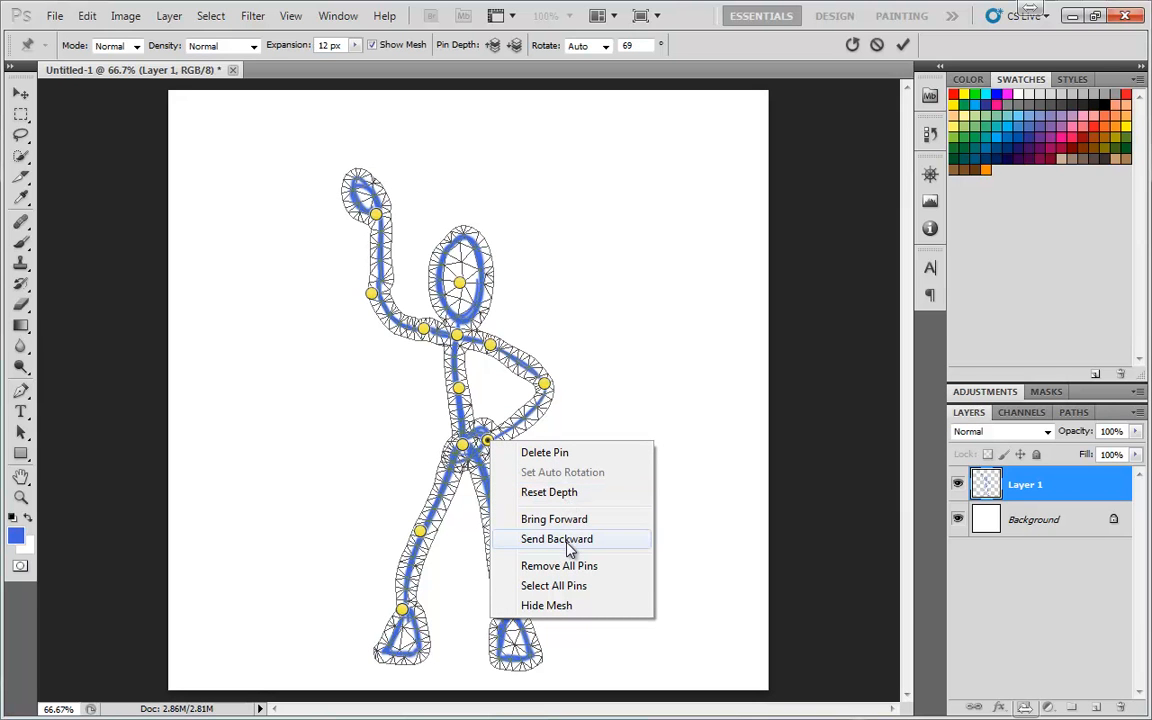
{"action": "left_click", "coordinate": [592, 490]}
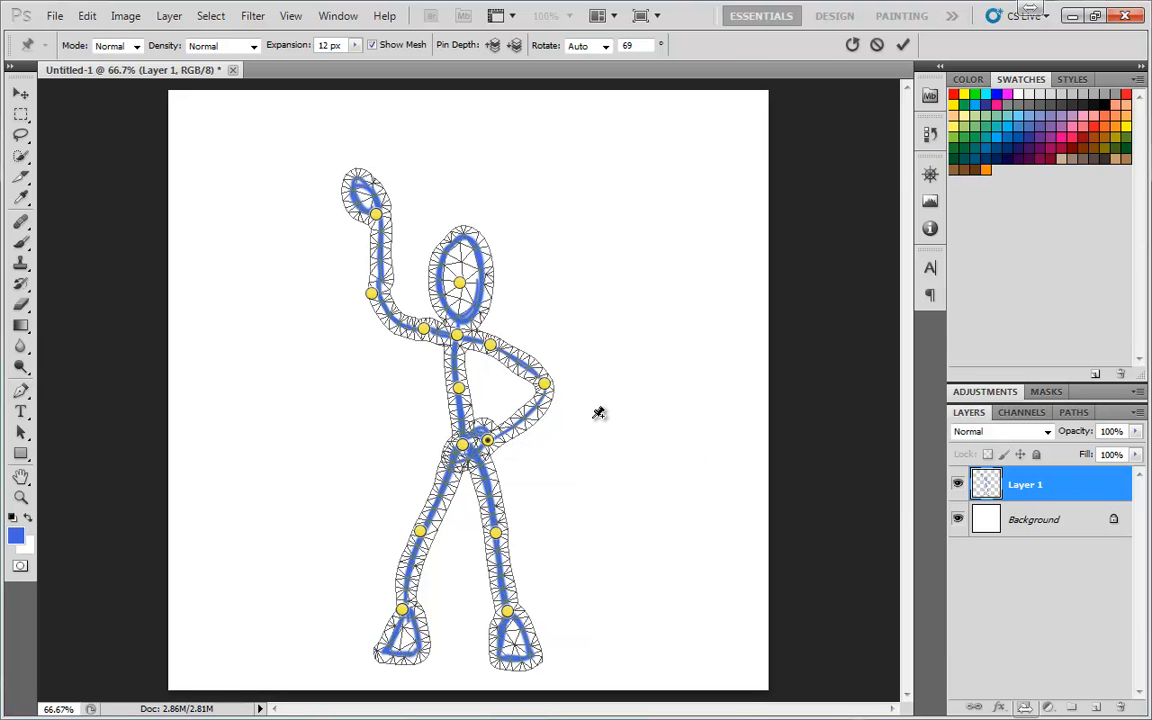
Hide the mesh so only the figure and its pins are shown
{"action": "key", "text": "h"}
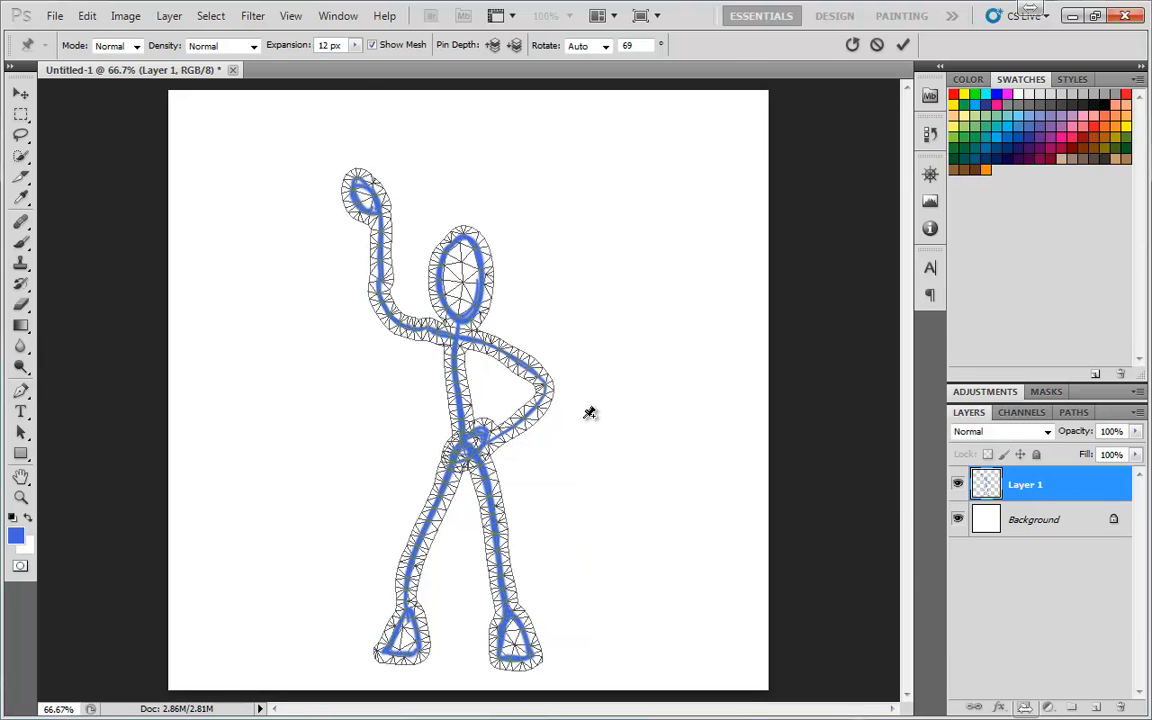
{"action": "left_click", "coordinate": [372, 45]}
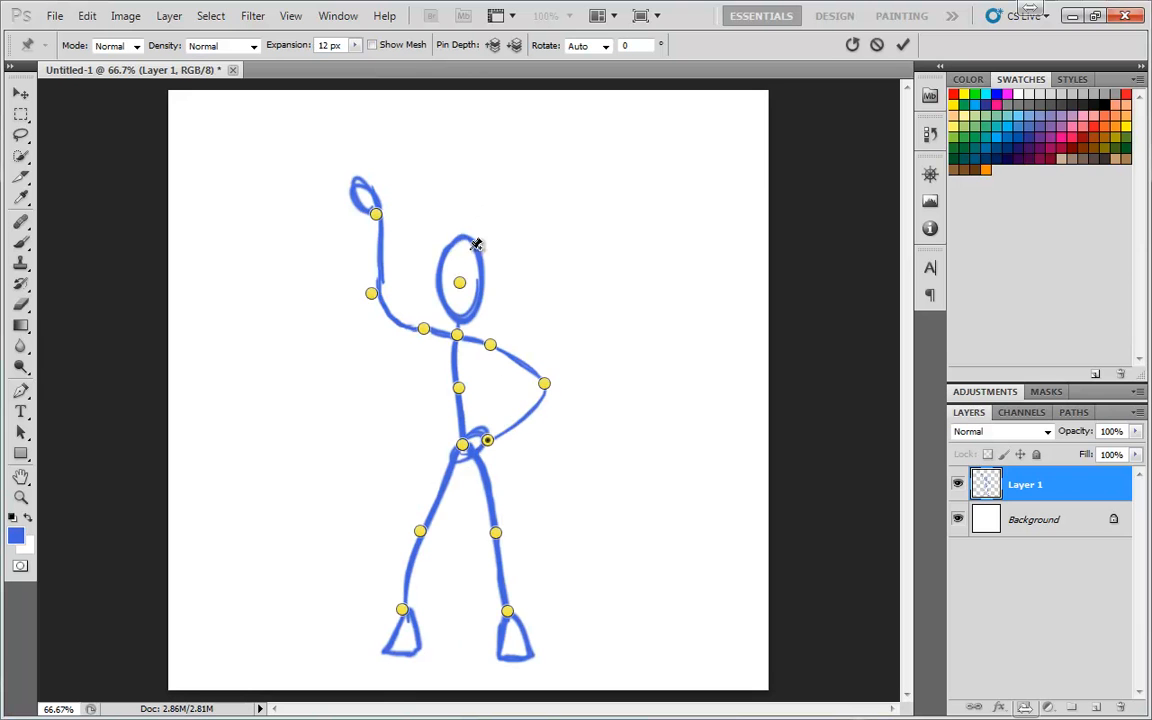
{"action": "key", "text": "h"}
Push the bent arm's elbow pin outward and place its hand pin back near the hip
{"action": "left_click_drag", "start_coordinate": [487, 441], "coordinate": [542, 462]}
{"action": "left_click_drag", "start_coordinate": [545, 384], "coordinate": [564, 364]}
{"action": "left_click_drag", "start_coordinate": [541, 461], "coordinate": [528, 426]}
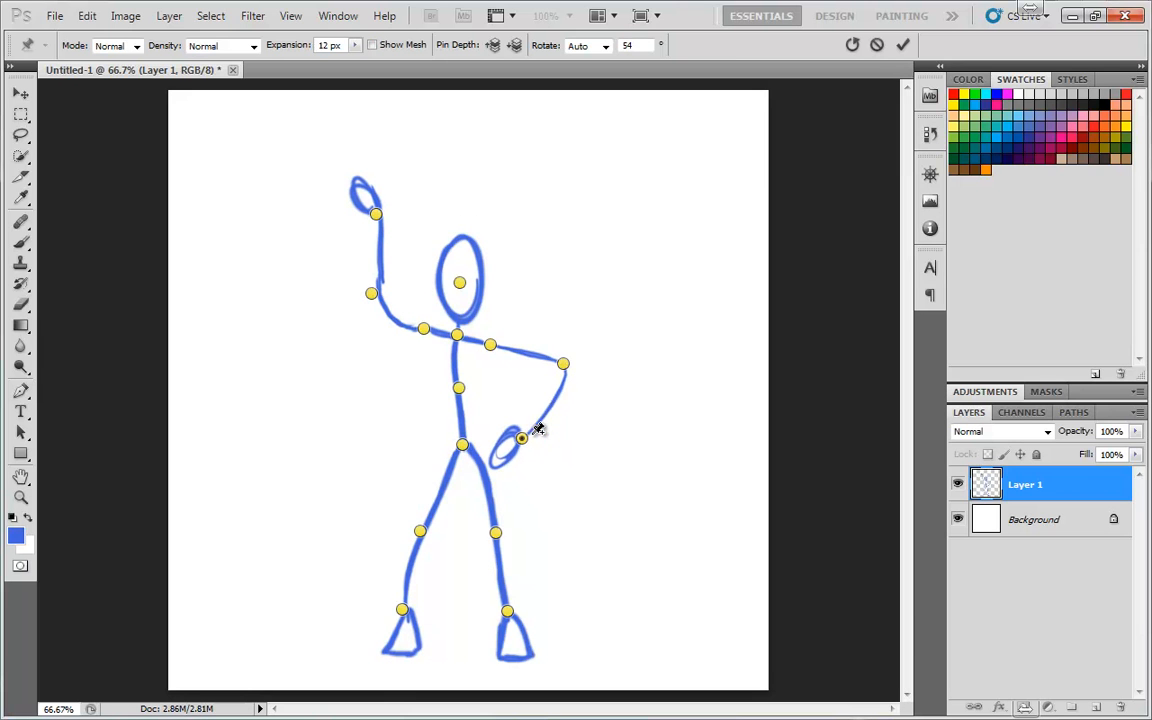
Select all pins and shift the whole figure slightly up and to the right
{"action": "right_click", "coordinate": [522, 440]}
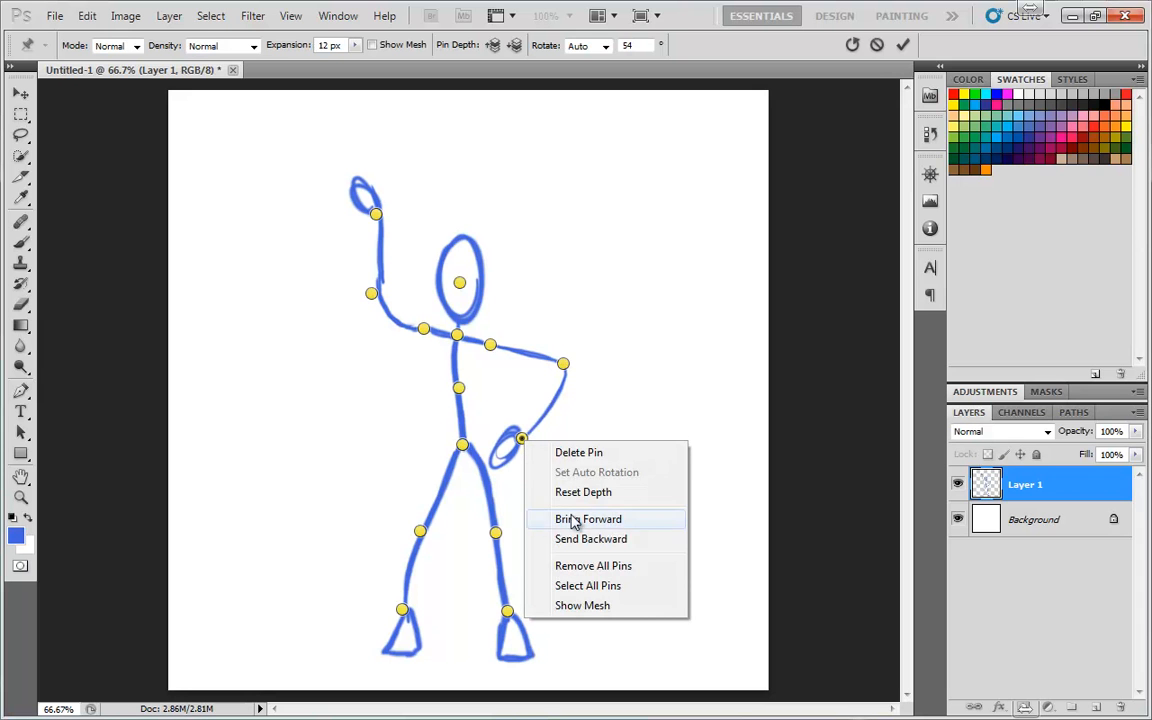
{"action": "left_click", "coordinate": [588, 586]}
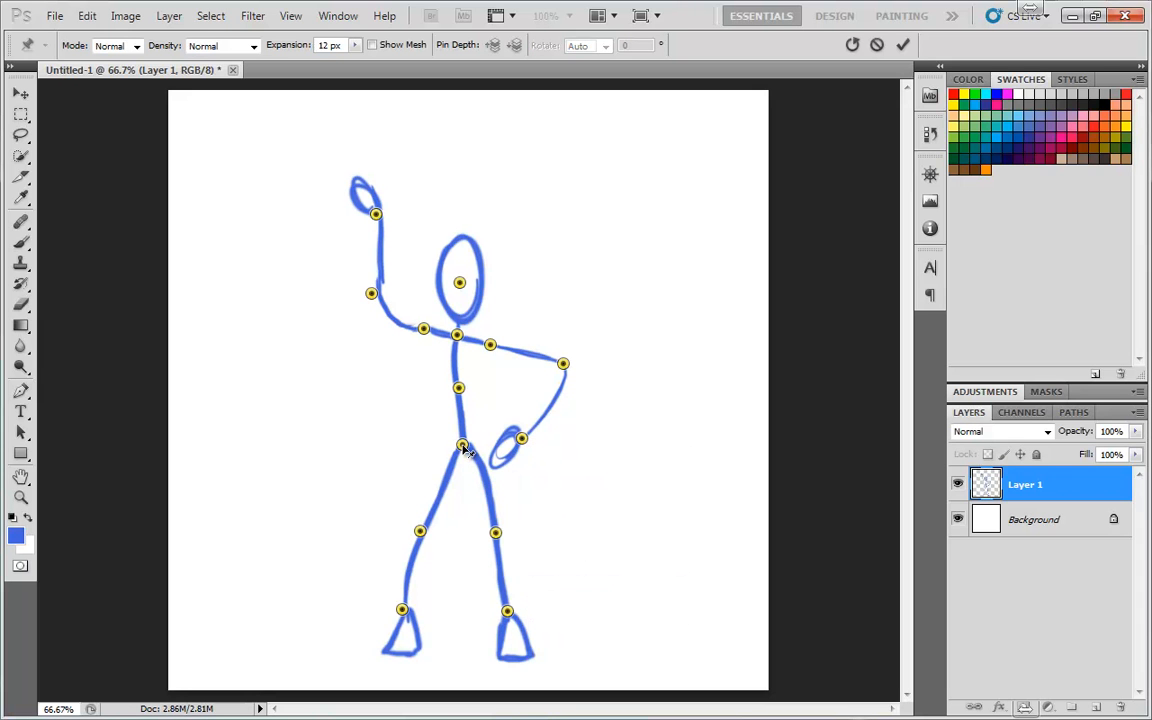
{"action": "mouse_move", "coordinate": [471, 450]}
{"action": "left_mouse_down"}
{"action": "mouse_move", "coordinate": [508, 430]}
{"action": "mouse_move", "coordinate": [485, 439]}
{"action": "left_mouse_up"}
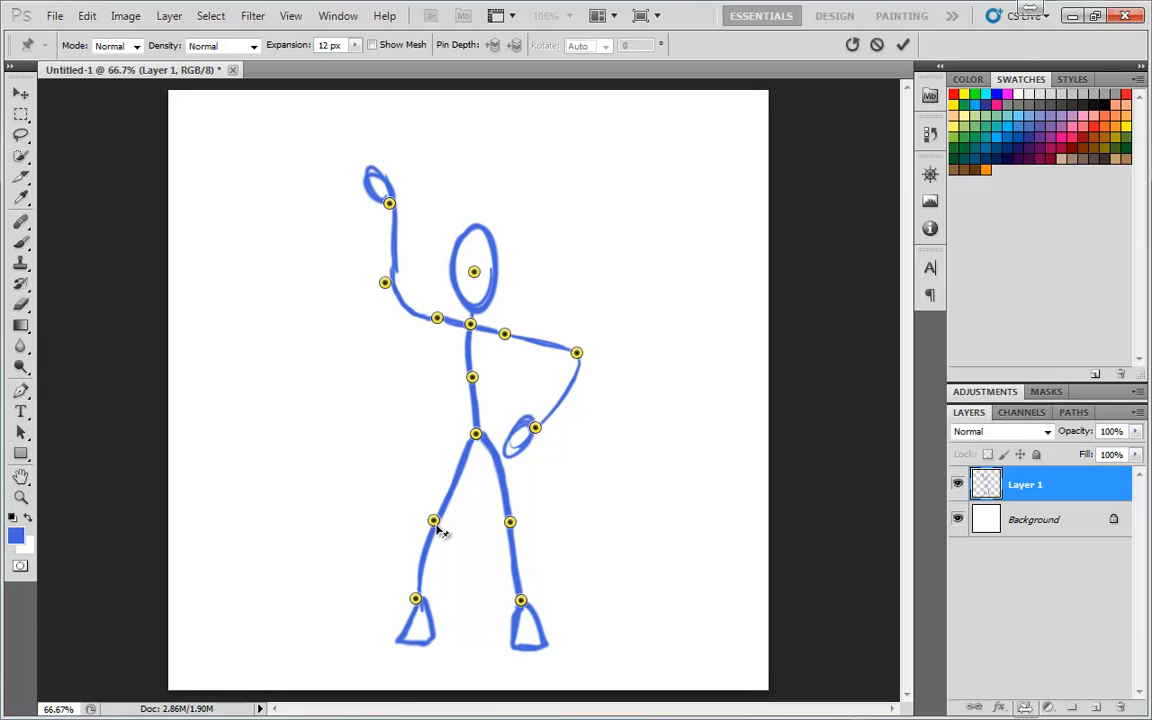
Select the left knee and ankle pins, lift the leg into a raised bend, and commit the warp
{"action": "left_click", "coordinate": [434, 521]}
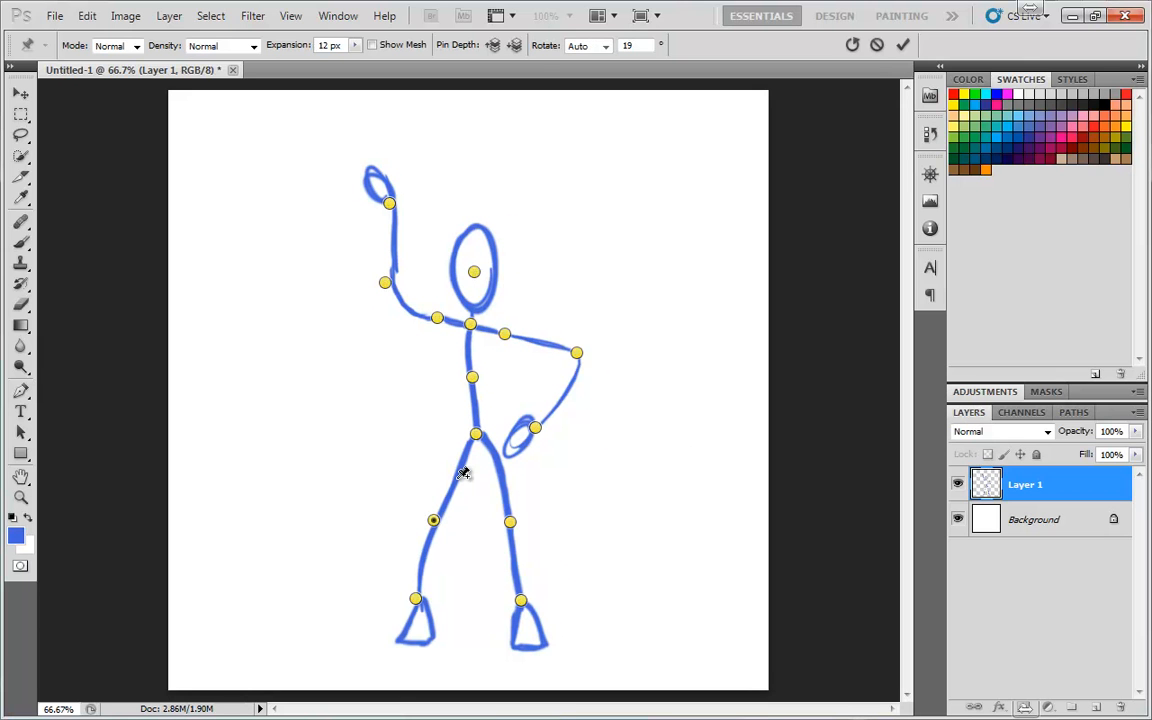
{"action": "left_click", "coordinate": [418, 600], "text": "shift"}
{"action": "left_click_drag", "start_coordinate": [433, 524], "coordinate": [432, 452]}
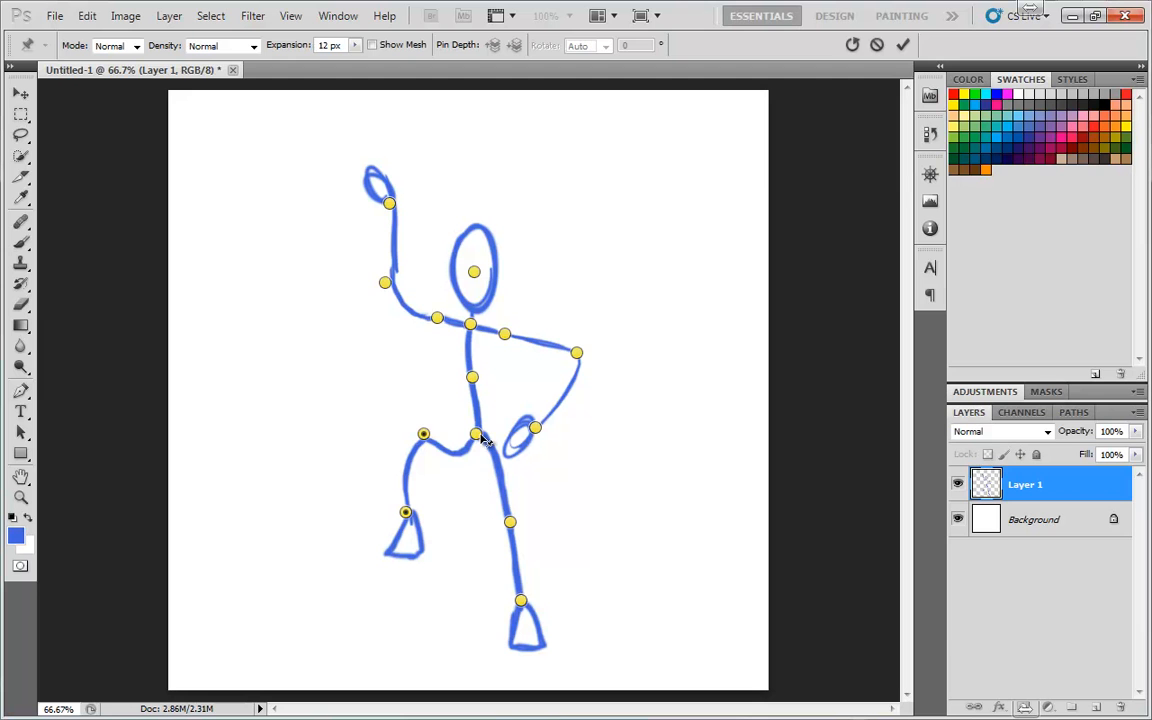
{"action": "key", "text": "Return"}
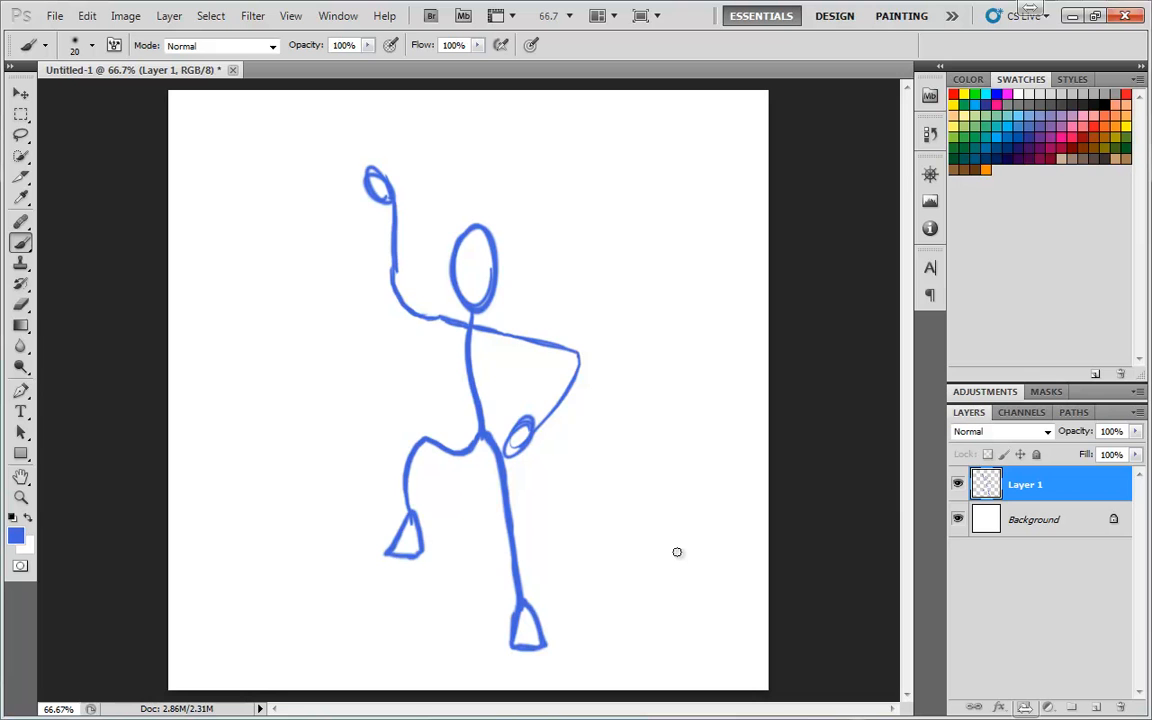
Undo the Puppet Warp to restore the original standing stick figure
{"action": "key", "text": "ctrl+z"}
{"action": "key", "text": "ctrl+z"}
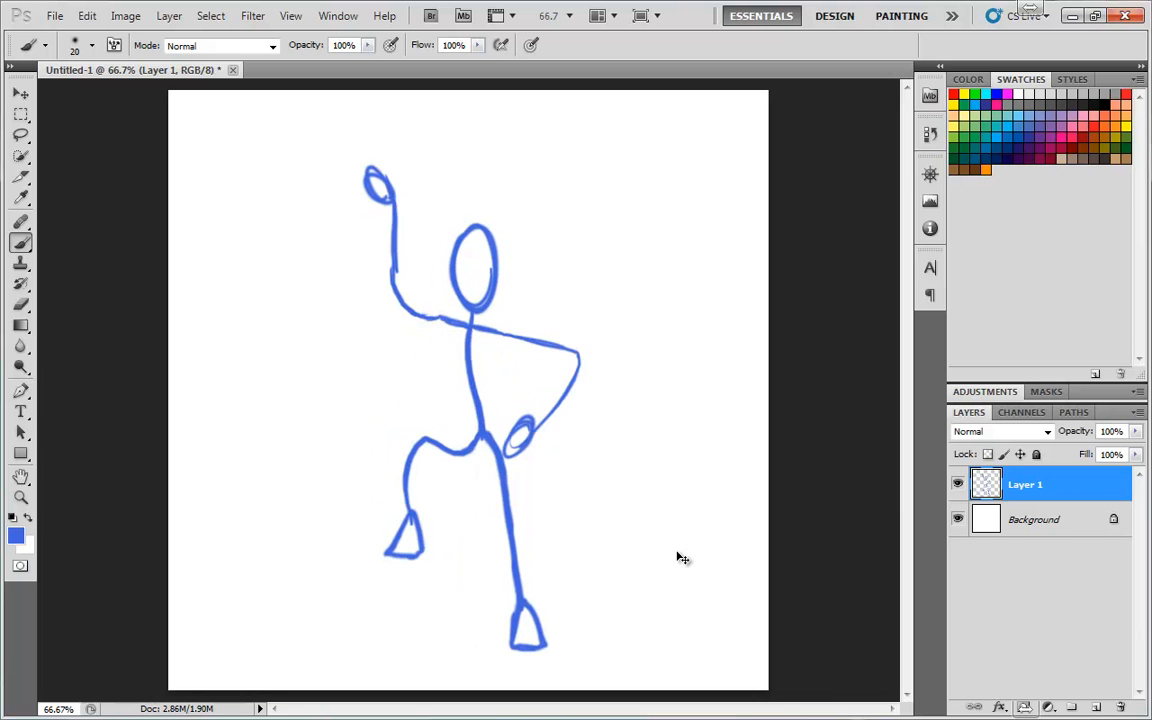
{"action": "key", "text": "ctrl+z"}
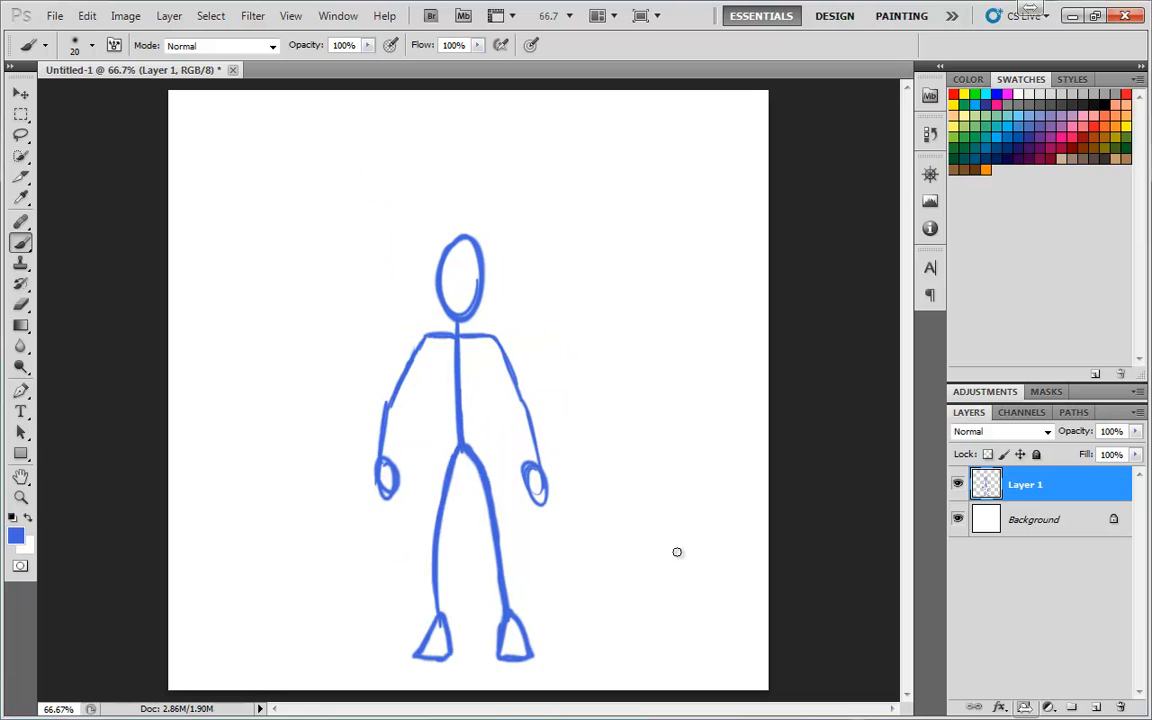
{"action": "key", "text": "ctrl+z"}
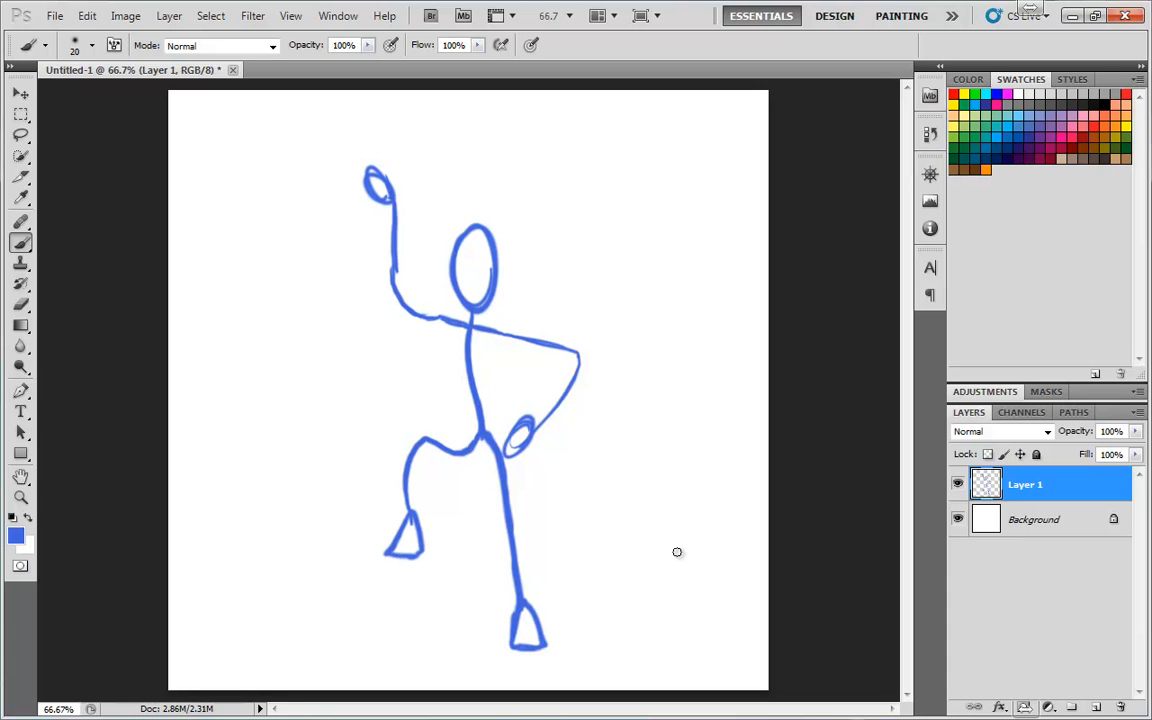
{"action": "key", "text": "ctrl+z"}
{"action": "key", "text": "ctrl+z"}
{"action": "key", "text": "ctrl+z"}
Reopen Puppet Warp and pin the hips, mid-torso, neck, head and both shoulders
{"action": "left_click", "coordinate": [87, 16]}
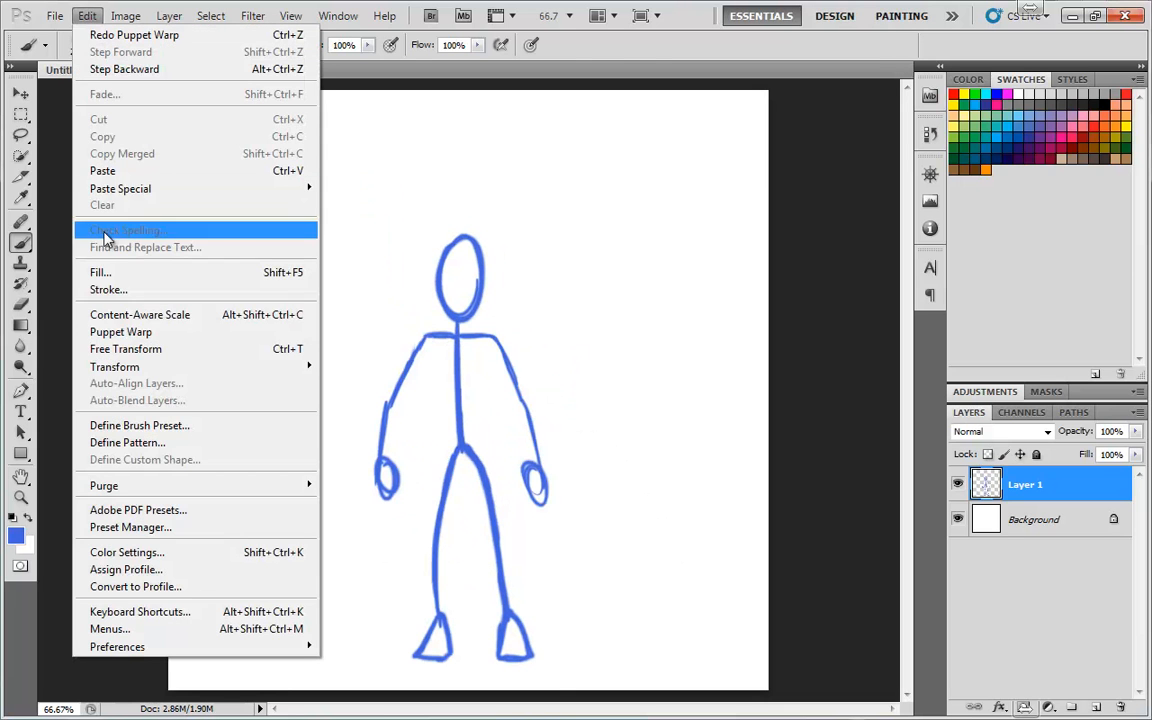
{"action": "left_click", "coordinate": [122, 330]}
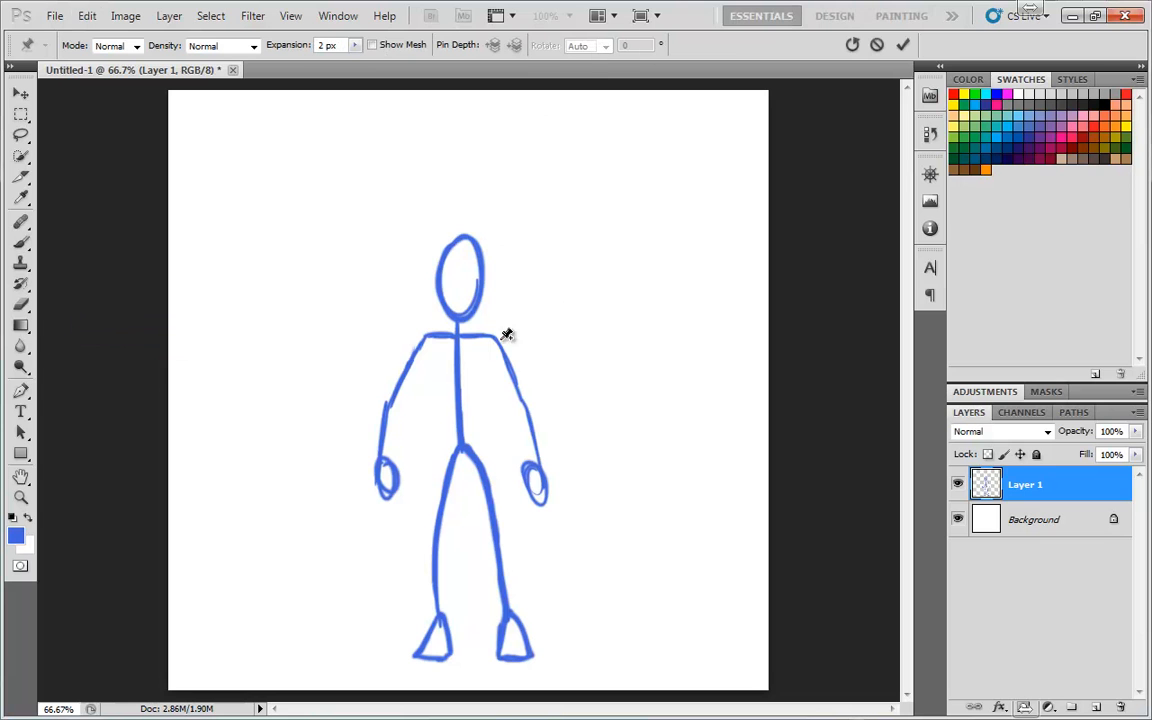
{"action": "left_click", "coordinate": [460, 447]}
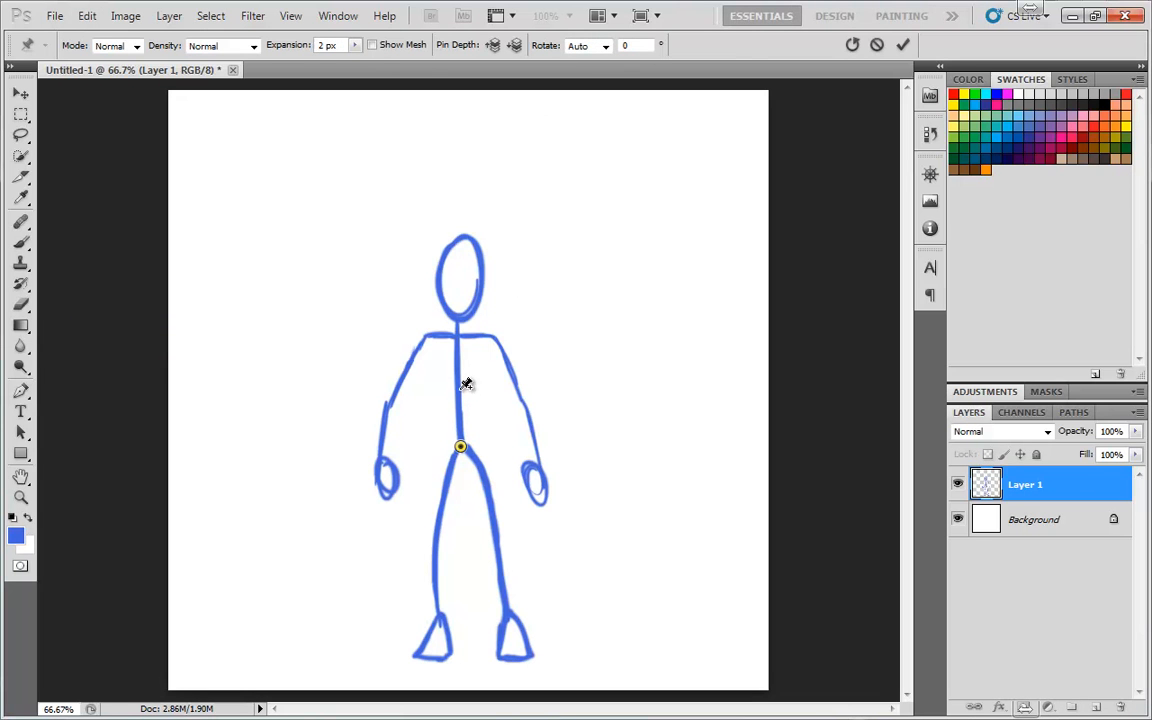
{"action": "left_click", "coordinate": [458, 390]}
{"action": "left_click", "coordinate": [456, 333]}
{"action": "left_click", "coordinate": [462, 250]}
{"action": "left_click", "coordinate": [426, 336]}
{"action": "left_click", "coordinate": [492, 334]}
Add pins at both elbows, both wrists, both knees and both ankles
{"action": "left_click", "coordinate": [386, 403]}
{"action": "left_click", "coordinate": [516, 393]}
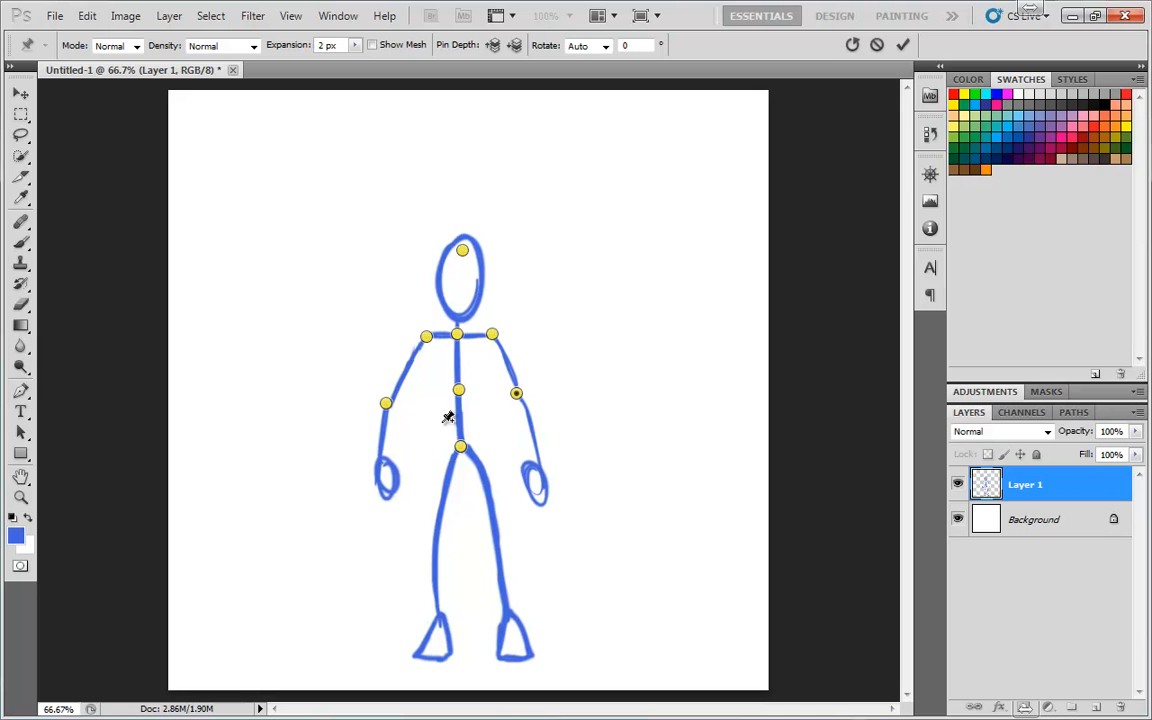
{"action": "left_click", "coordinate": [377, 455]}
{"action": "left_click", "coordinate": [539, 459]}
{"action": "left_click", "coordinate": [437, 541]}
{"action": "left_click", "coordinate": [497, 540]}
{"action": "left_click", "coordinate": [436, 612]}
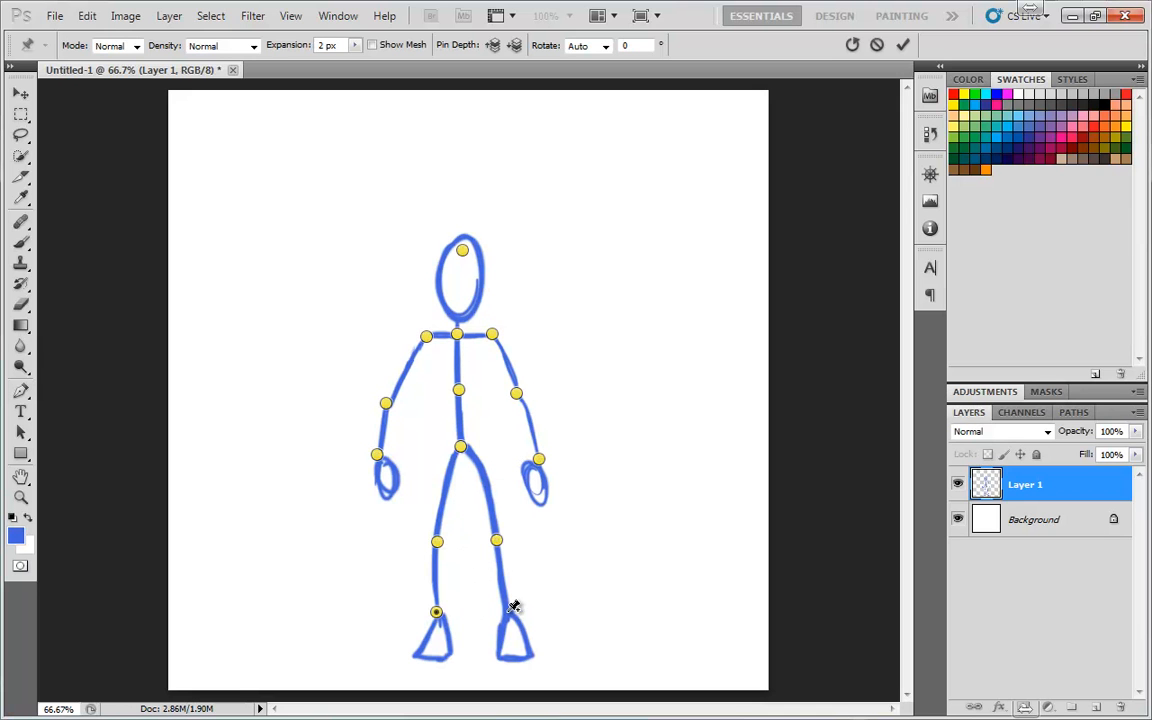
{"action": "left_click", "coordinate": [507, 610]}
Select the right arm's elbow pin and drag it up to raise the arm toward head height
{"action": "left_click", "coordinate": [539, 460], "text": "alt"}
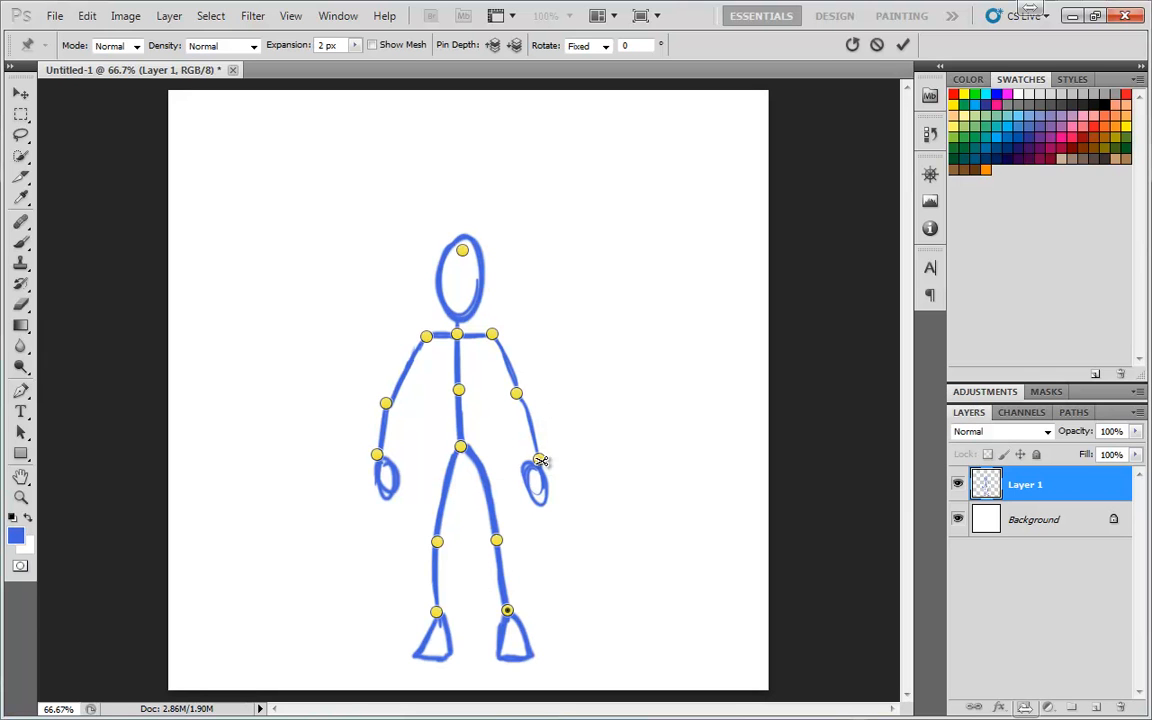
{"action": "left_click", "coordinate": [517, 395]}
{"action": "left_click", "coordinate": [600, 48]}
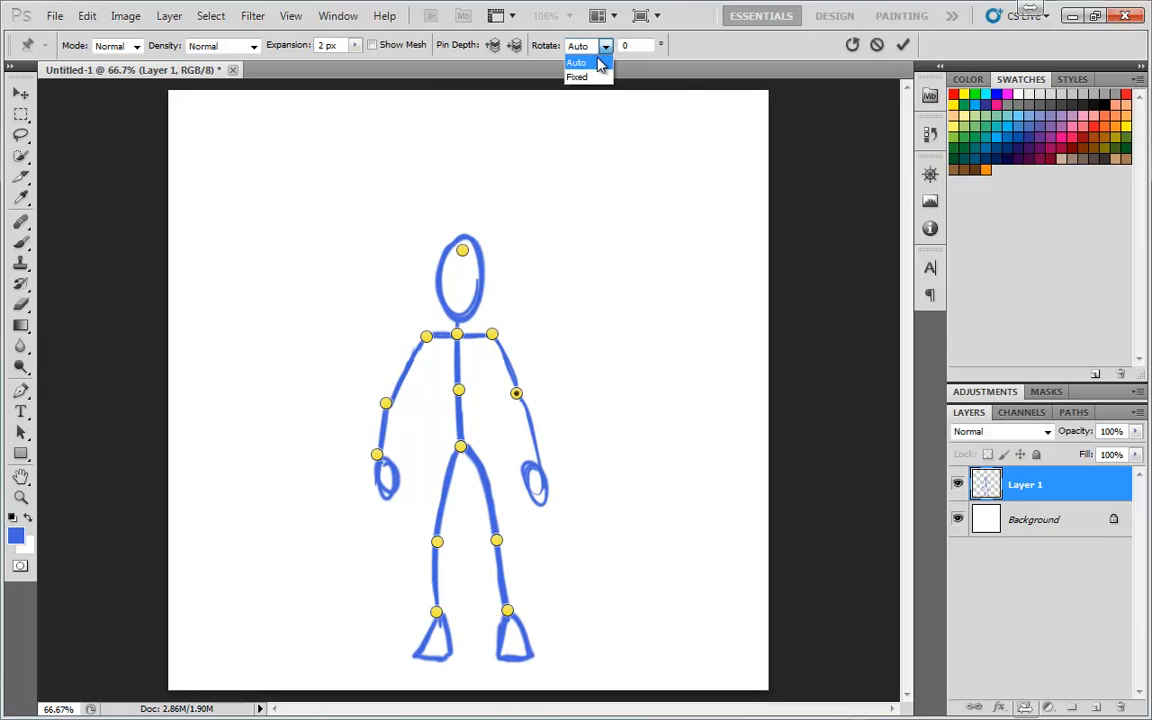
{"action": "left_click", "coordinate": [516, 398]}
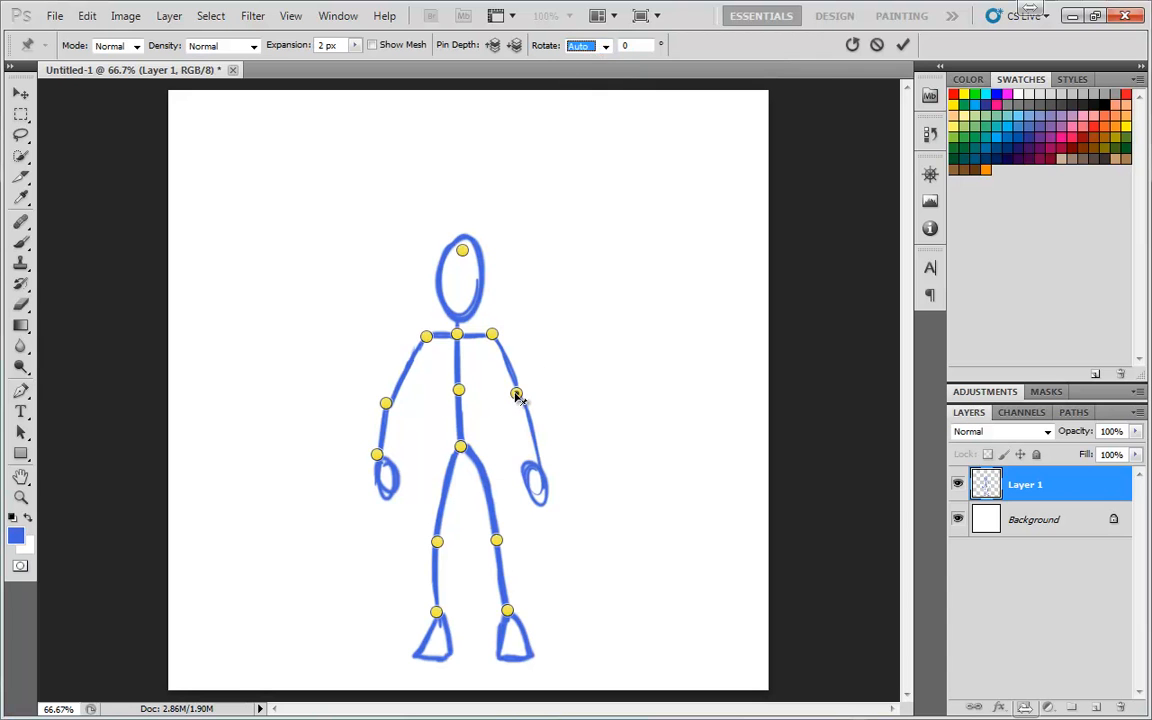
{"action": "left_click_drag", "start_coordinate": [517, 393], "coordinate": [546, 297]}
Set the elbow pin's rotation to Fixed with an angle of 50°
{"action": "left_click", "coordinate": [604, 46]}
{"action": "left_click", "coordinate": [584, 74]}
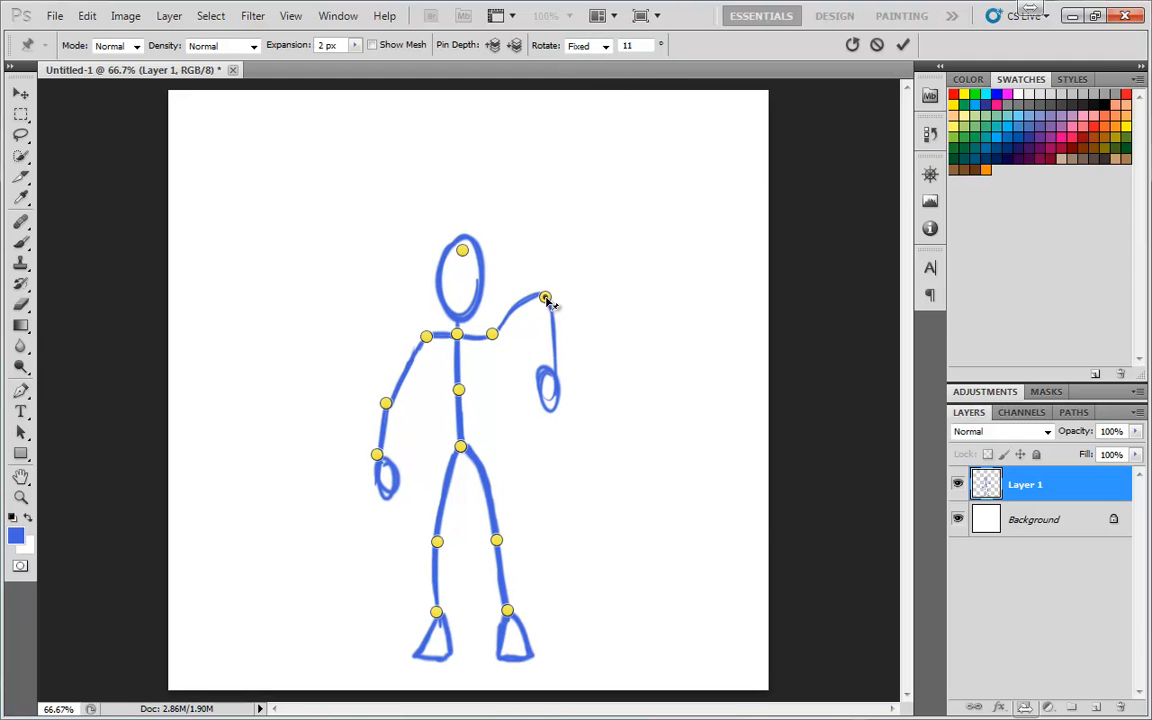
{"action": "double_click", "coordinate": [637, 45]}
{"action": "type", "text": "50"}
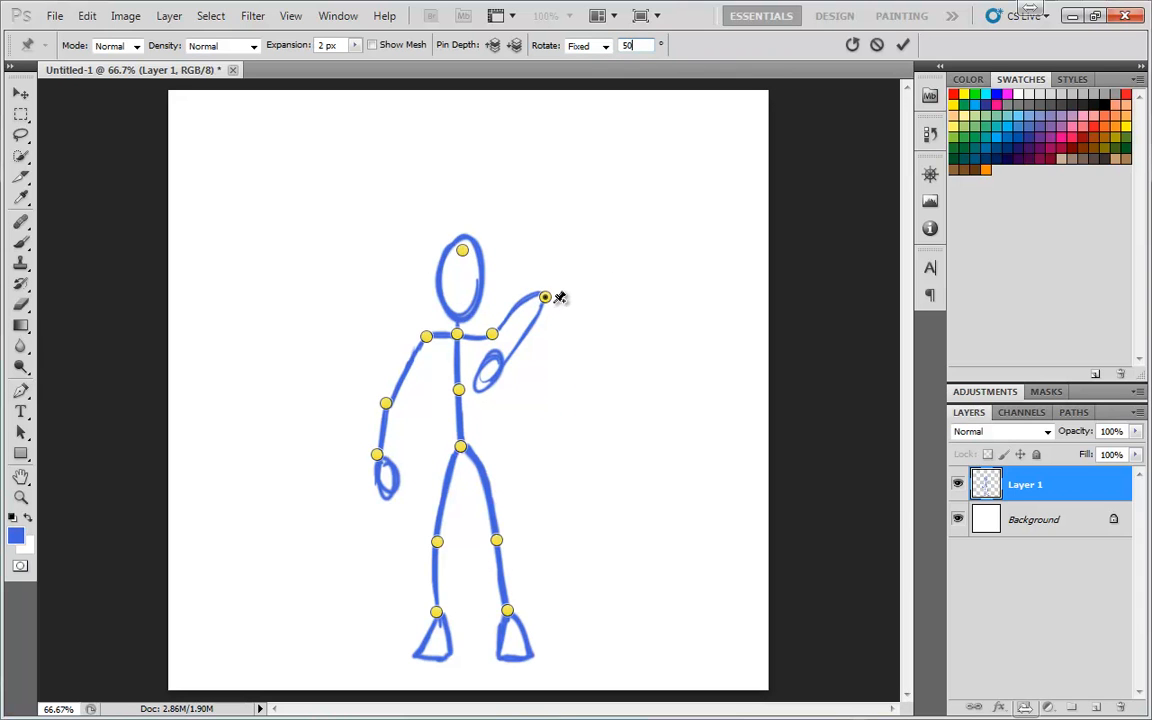
Rotate the forearm around the elbow pin so it points up and to the right
{"action": "key", "text": "alt"}
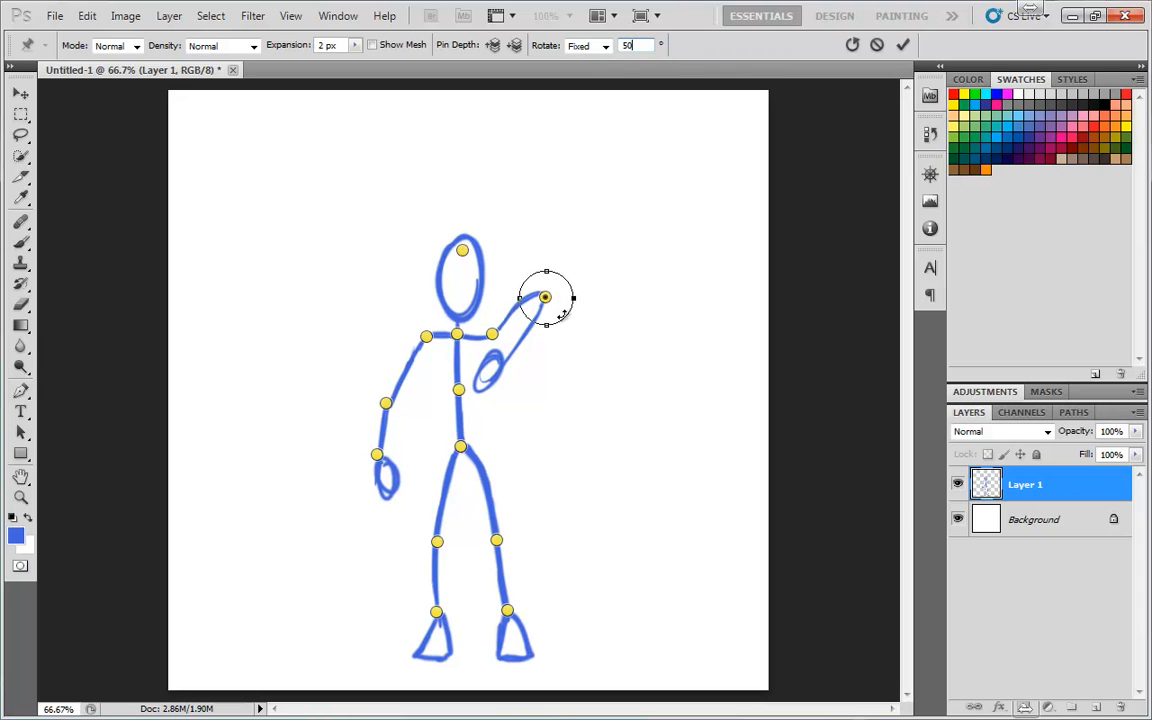
{"action": "left_click_drag", "start_coordinate": [574, 305], "coordinate": [536, 288]}
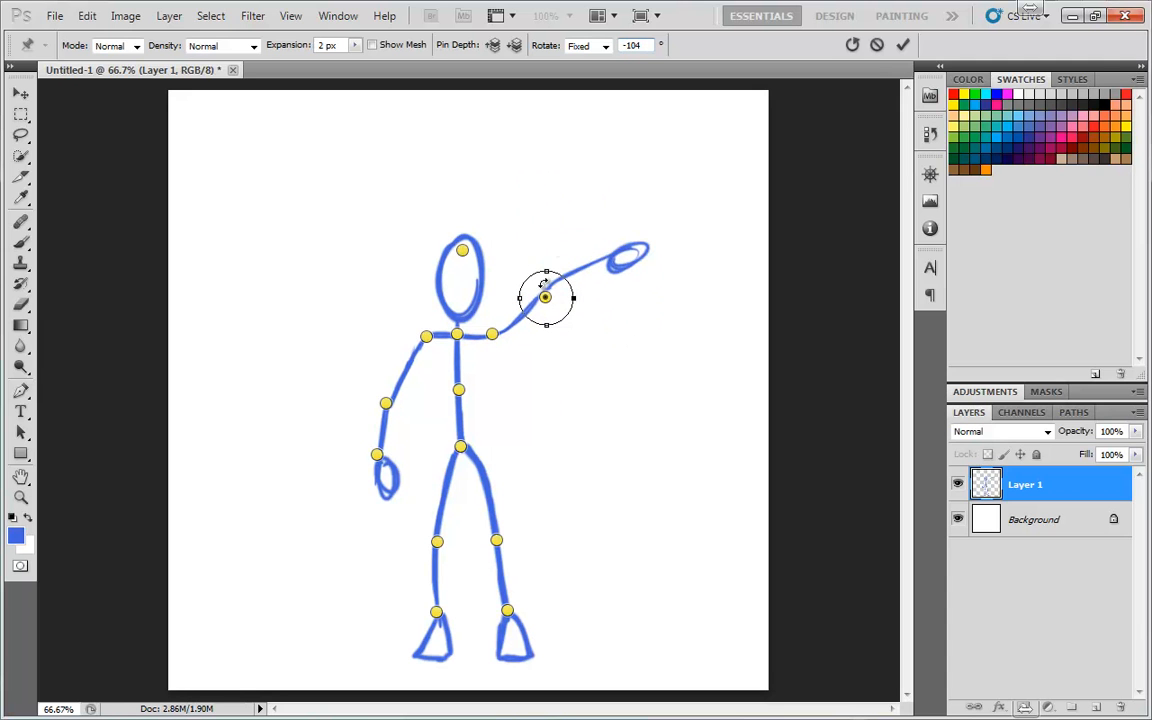
Switch the pin rotation to Auto and nudge the elbow pin slightly right
{"action": "left_click", "coordinate": [604, 53]}
{"action": "left_click", "coordinate": [585, 66]}
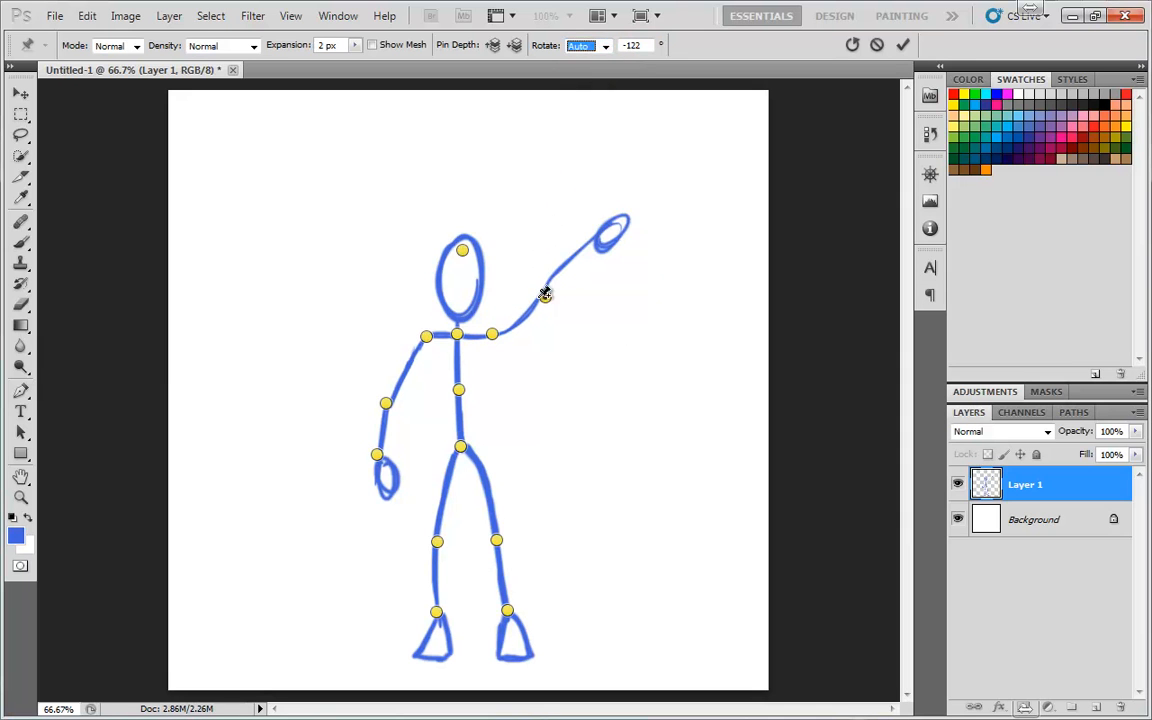
{"action": "mouse_move", "coordinate": [545, 297]}
{"action": "left_mouse_down"}
{"action": "mouse_move", "coordinate": [560, 357]}
{"action": "mouse_move", "coordinate": [532, 404]}
{"action": "mouse_move", "coordinate": [510, 408]}
{"action": "mouse_move", "coordinate": [561, 352]}
{"action": "mouse_move", "coordinate": [548, 327]}
{"action": "mouse_move", "coordinate": [557, 303]}
{"action": "left_mouse_up"}
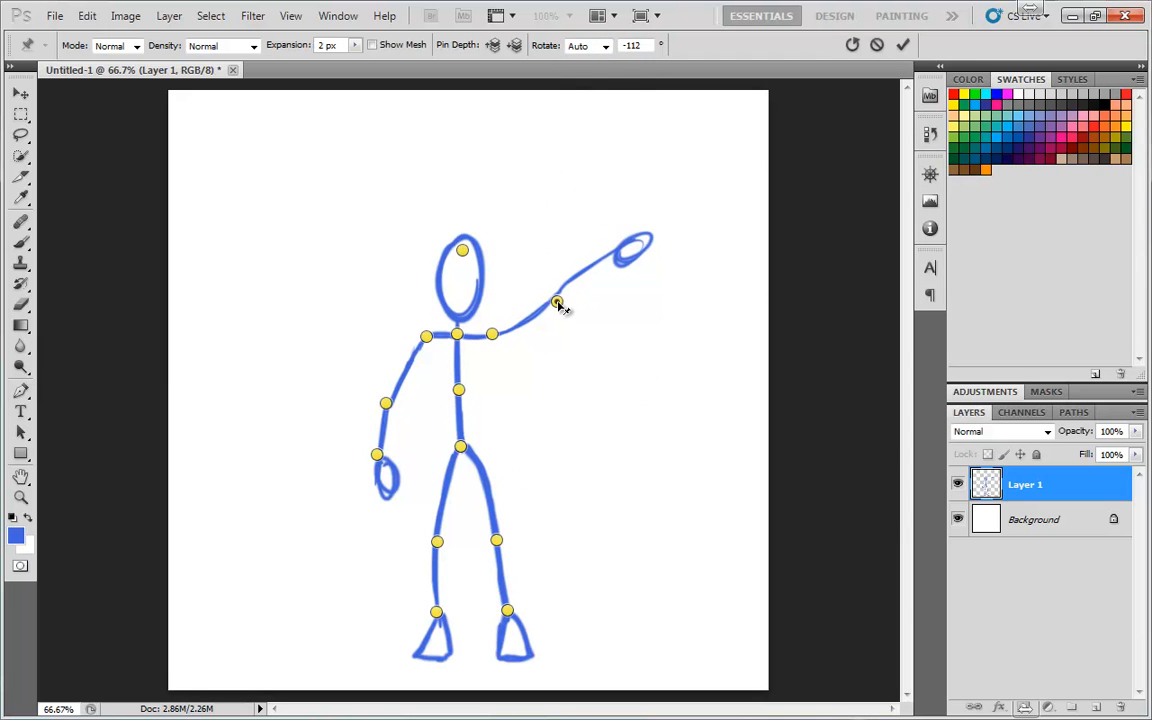
Switch the rotation to Fixed and drag the elbow pin down to lower the outstretched arm
{"action": "left_click", "coordinate": [590, 46]}
{"action": "left_click", "coordinate": [583, 77]}
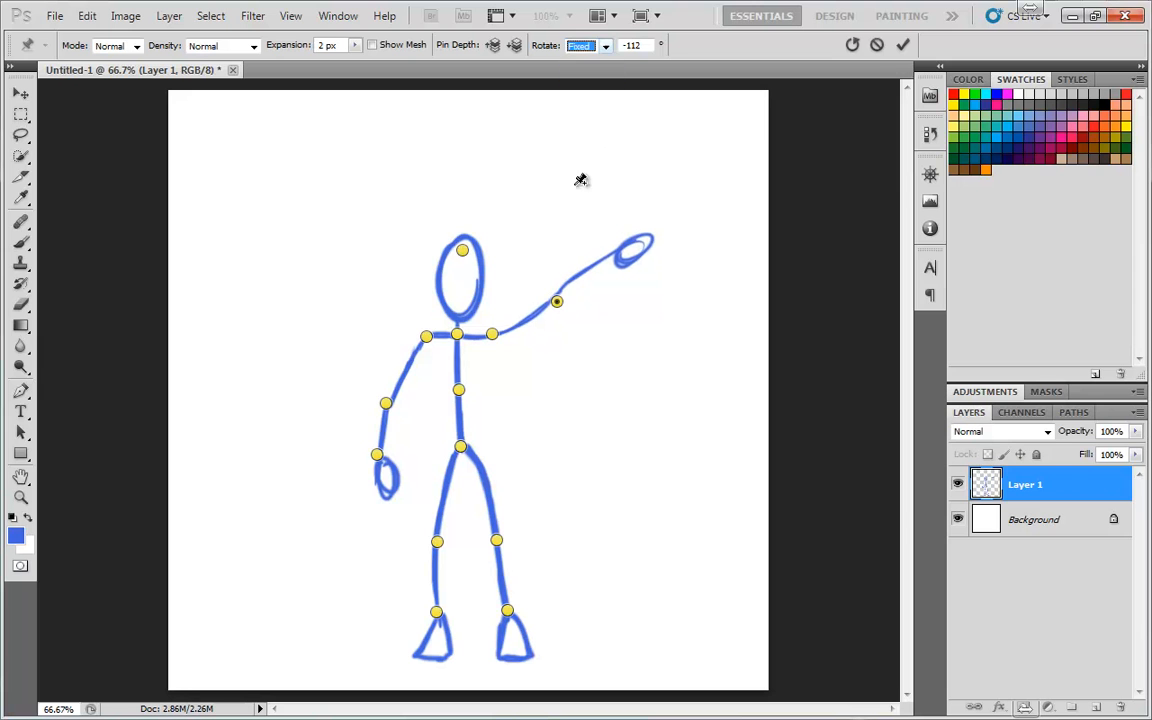
{"action": "left_click_drag", "start_coordinate": [557, 303], "coordinate": [527, 396]}
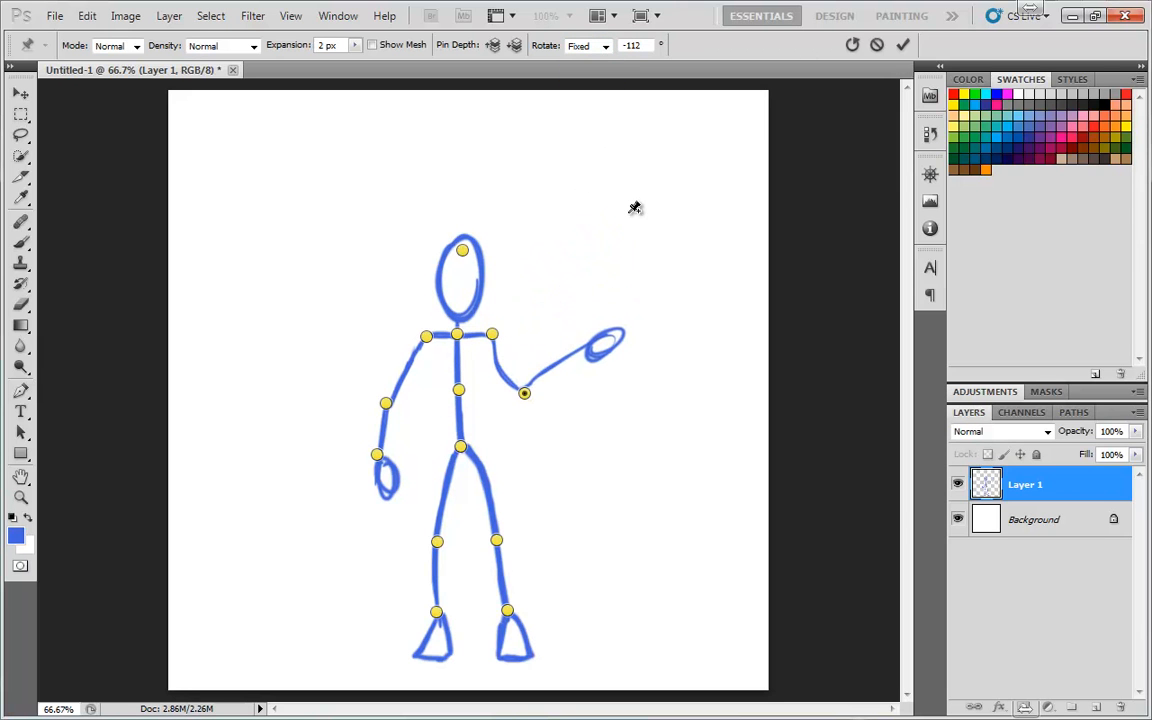